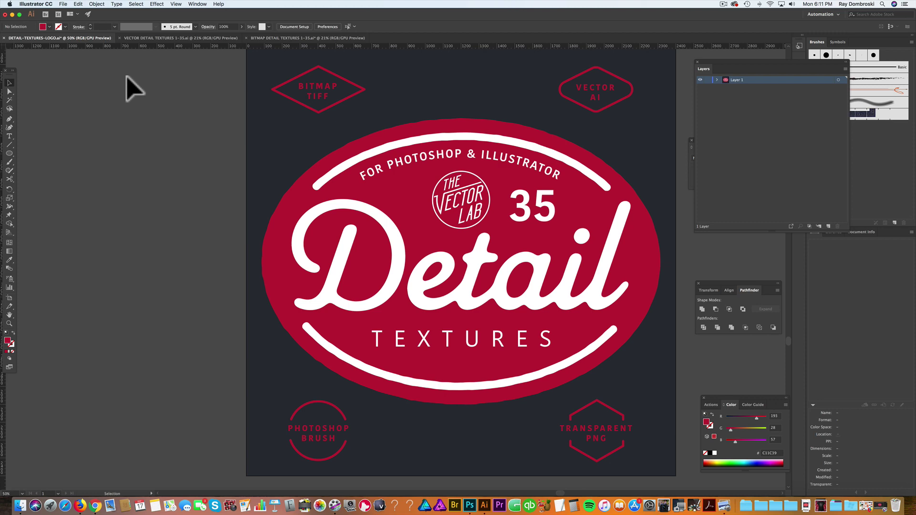
# - Bring the VECTOR DETAIL TEXTURES 1-35.ai grid document to the front with Ctrl+Tab
pyautogui.hotkey('ctrl', 'Tab')
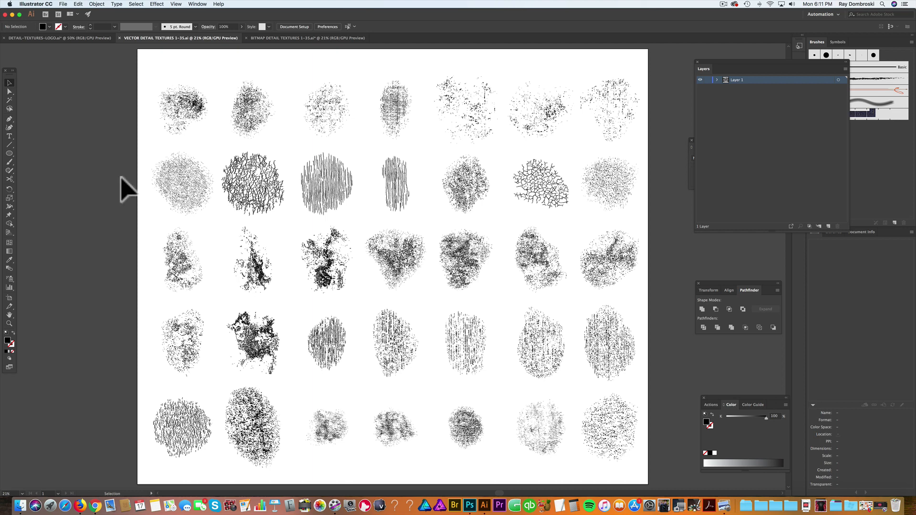
# - Select four grunge textures from the grid's first two rows and copy them
pyautogui.click(263, 197)
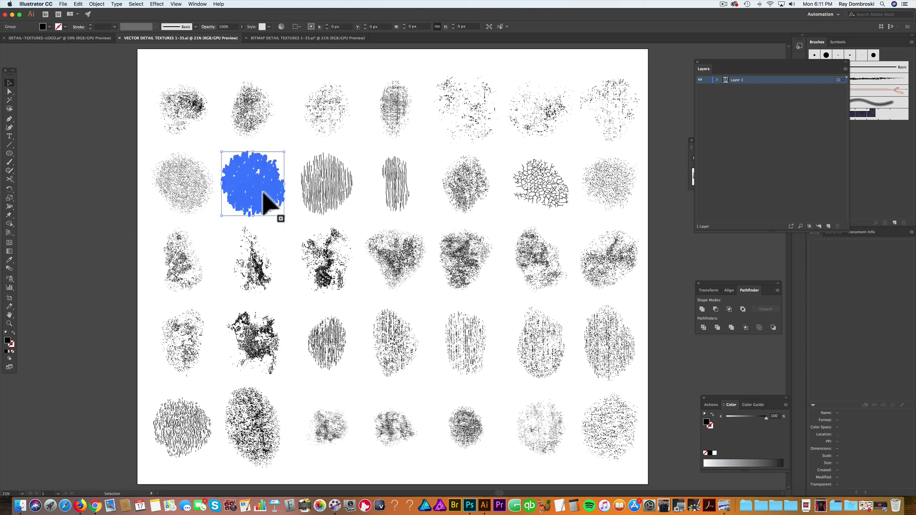
pyautogui.keyDown('shift'); pyautogui.click(267, 124); pyautogui.keyUp('shift')
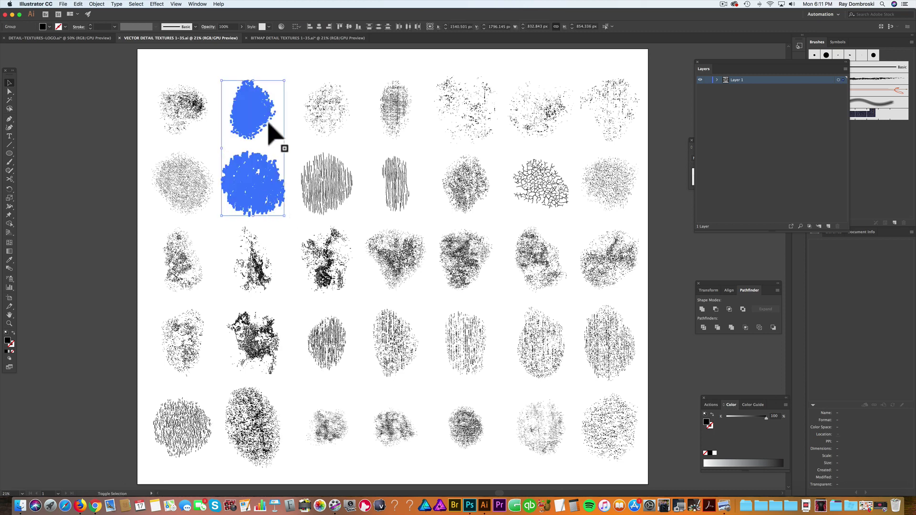
pyautogui.keyDown('shift'); pyautogui.click(331, 118); pyautogui.keyUp('shift')
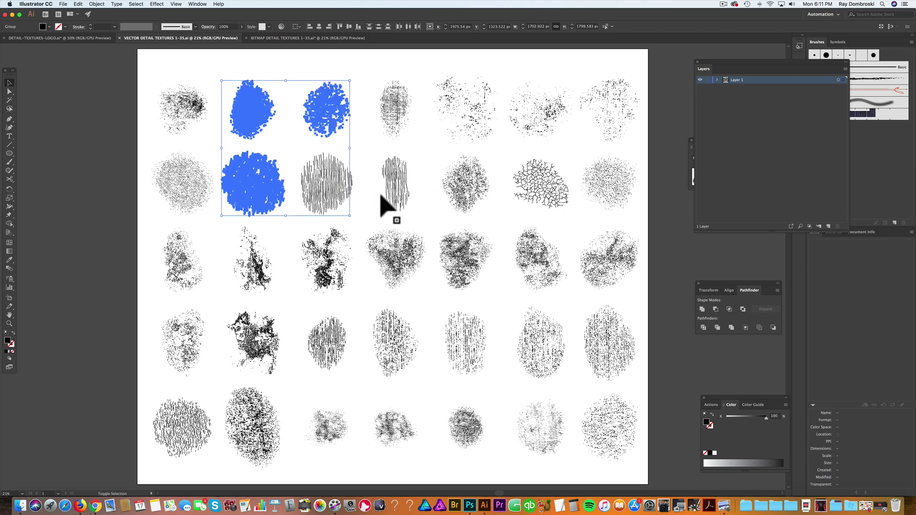
pyautogui.keyDown('shift'); pyautogui.click(398, 196); pyautogui.keyUp('shift')
pyautogui.press('a')
pyautogui.press('v')
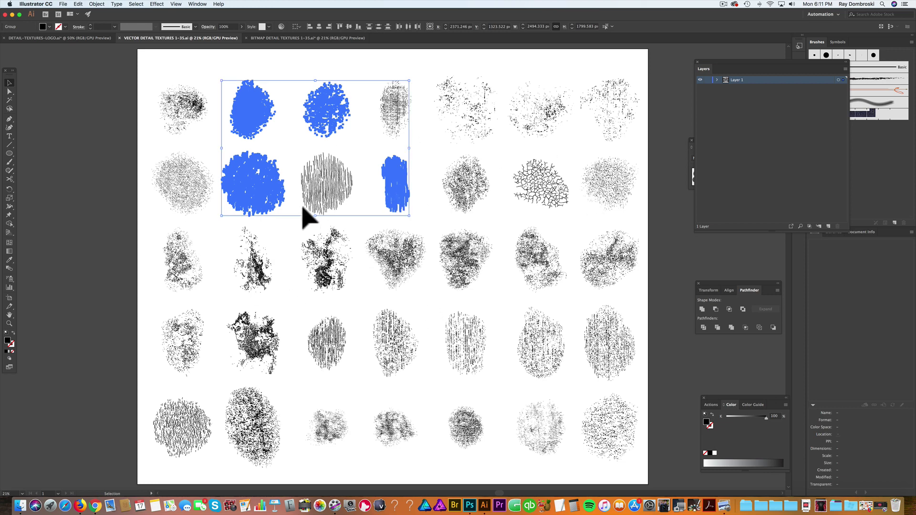
# - Paste the textures into the Detail logo and place the vertical scratch texture on the 'l'
pyautogui.click(47, 38)
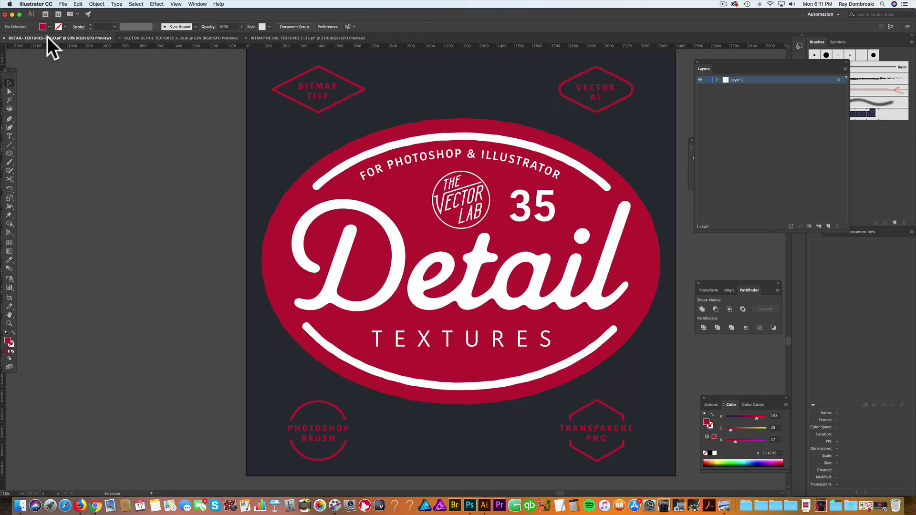
pyautogui.press('super+v')
pyautogui.click(121, 130)
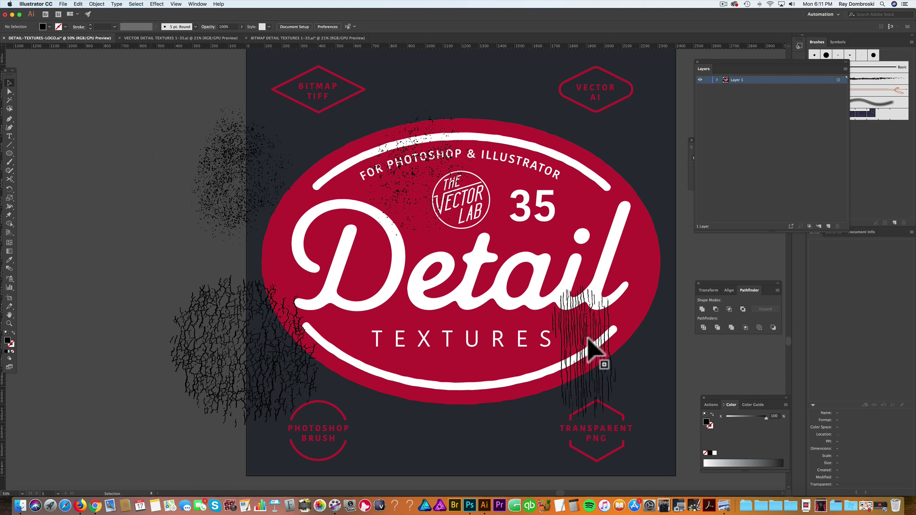
pyautogui.moveTo(588, 338); pyautogui.dragTo(604, 310)
pyautogui.click(138, 286)
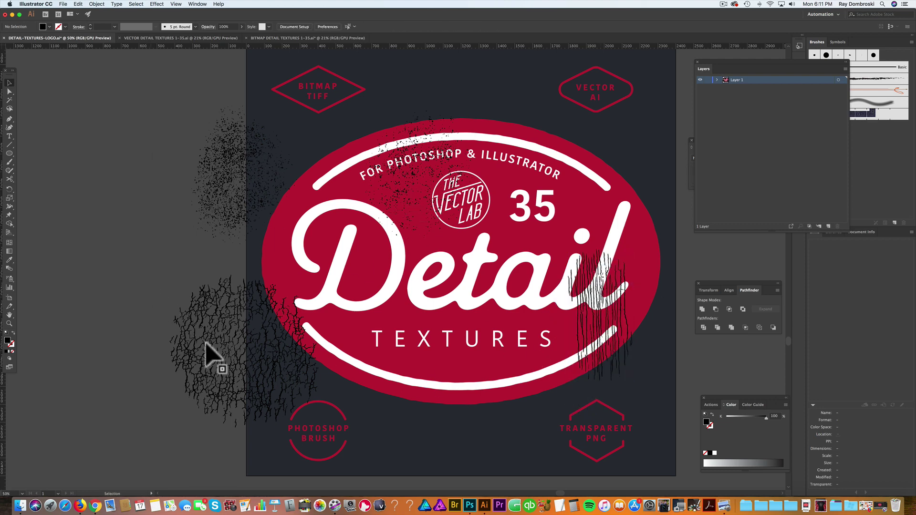
# - Place the crackle texture under TEXTURES and colour it like the dark background
pyautogui.moveTo(240, 362); pyautogui.dragTo(366, 343)
pyautogui.click(176, 324)
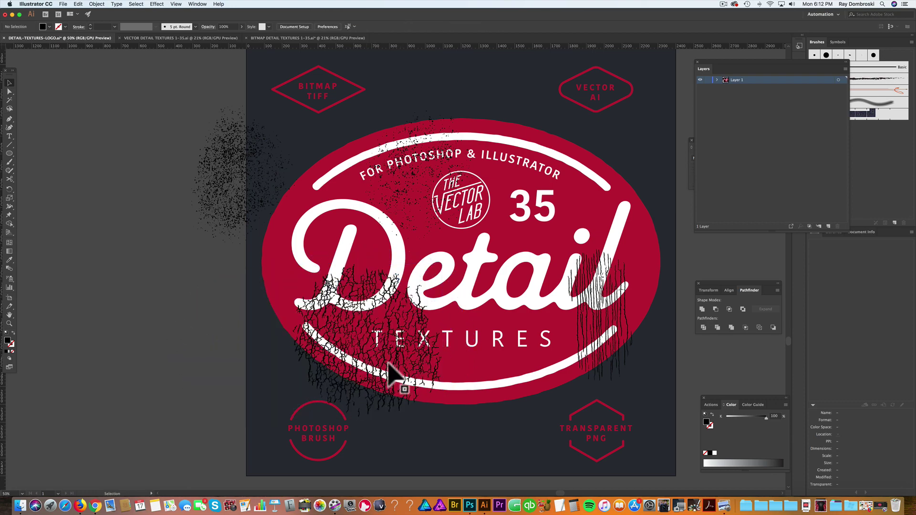
pyautogui.moveTo(389, 374); pyautogui.dragTo(445, 416)
pyautogui.click(10, 259)
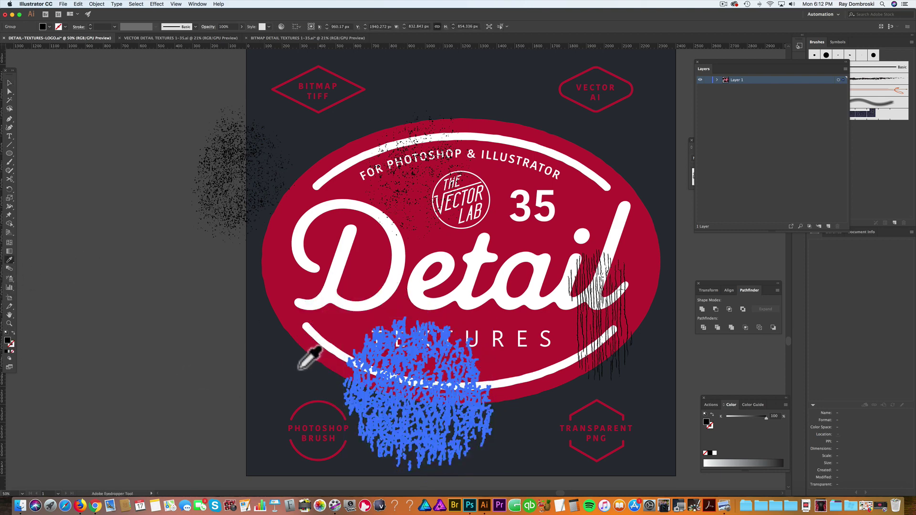
pyautogui.click(276, 378)
pyautogui.keyDown('super'); pyautogui.click(282, 389); pyautogui.keyUp('super')
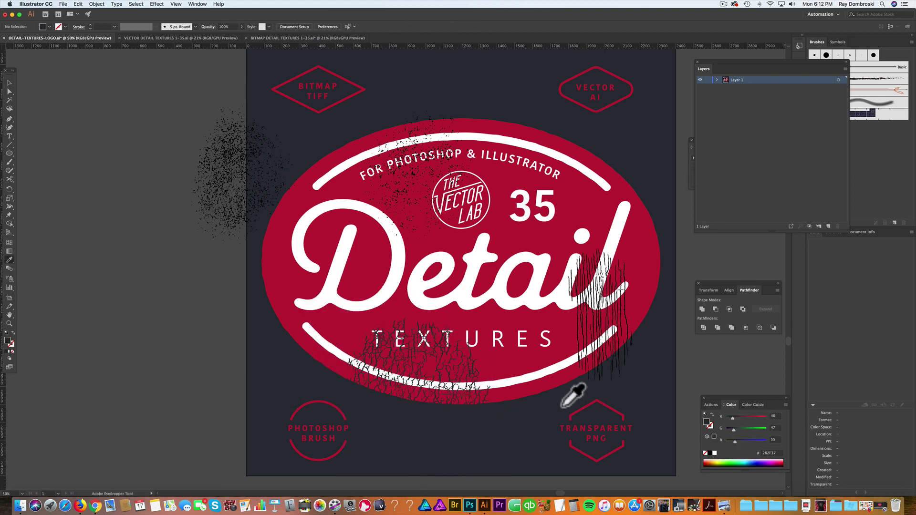
# - Move the scratch texture over the 'l' and duplicate it onto the badge's left edge
pyautogui.moveTo(627, 329); pyautogui.dragTo(558, 111)
pyautogui.moveTo(578, 82); pyautogui.dragTo(281, 310)
pyautogui.press('super+shift+a')
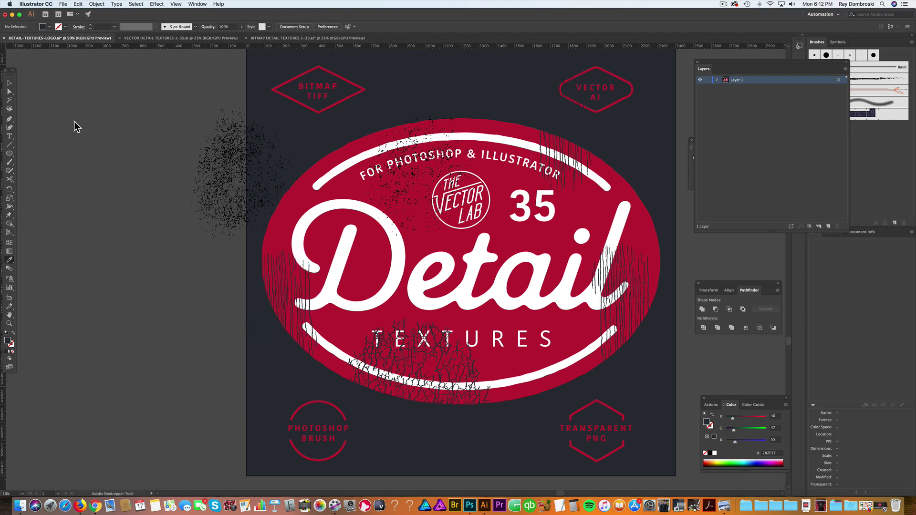
# - Move the spray texture to the badge's upper-left and colour it like the dark background
pyautogui.moveTo(286, 180)
pyautogui.mouseDown()
pyautogui.moveTo(327, 173)
pyautogui.moveTo(325, 224)
pyautogui.mouseUp()
pyautogui.click(9, 260)
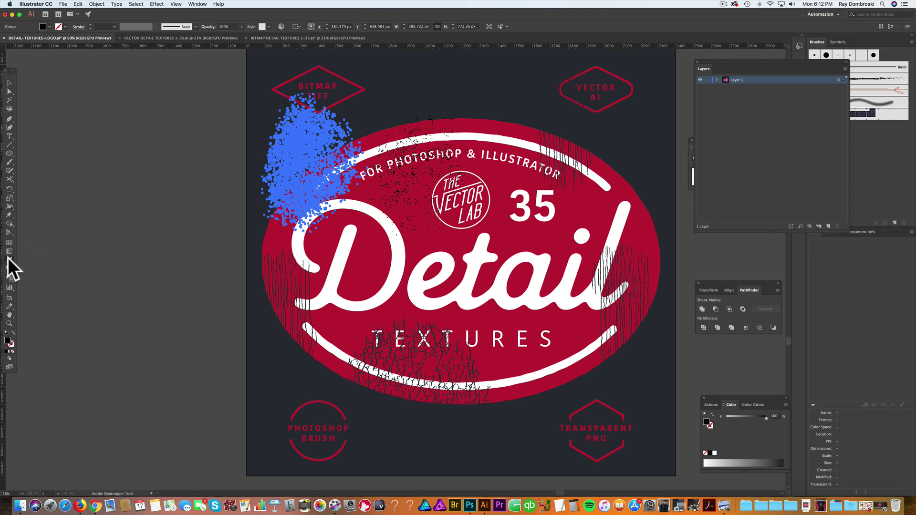
pyautogui.click(384, 89)
pyautogui.press('super+shift+a')
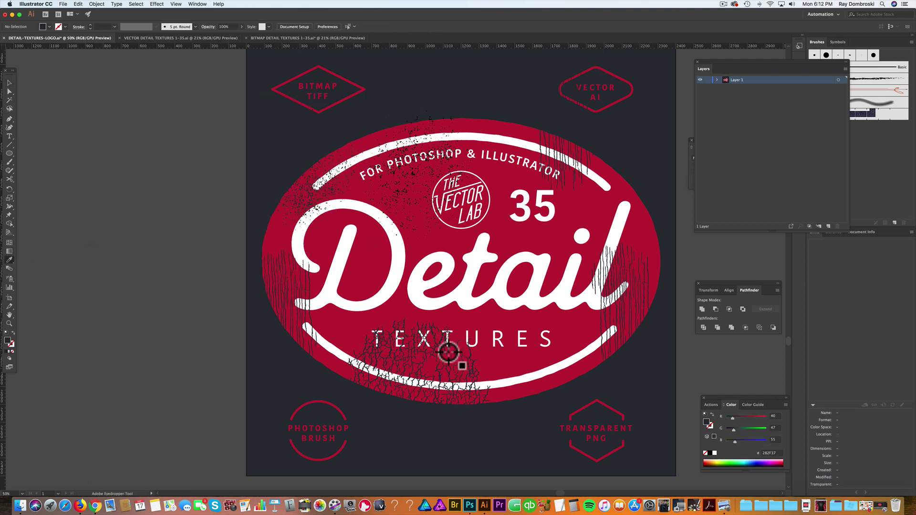
pyautogui.keyDown('super'); pyautogui.click(420, 182); pyautogui.keyUp('super')
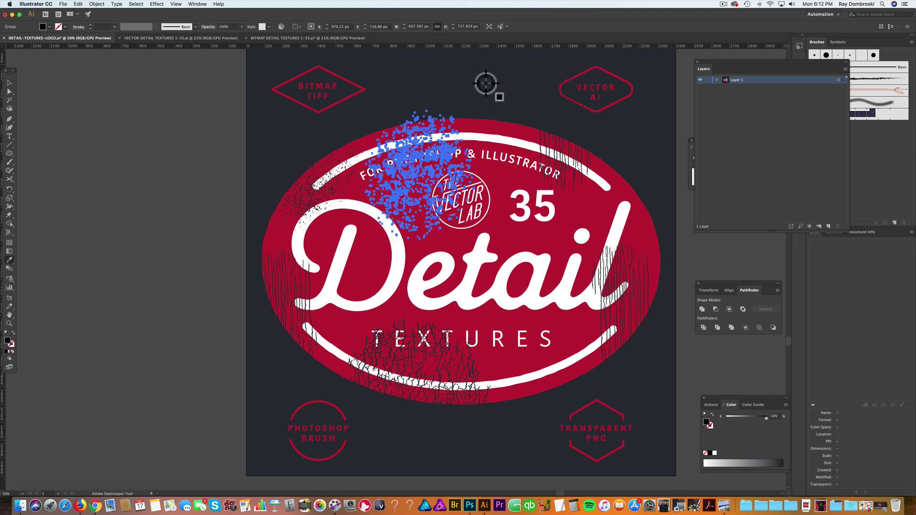
pyautogui.press('super+shift+a')
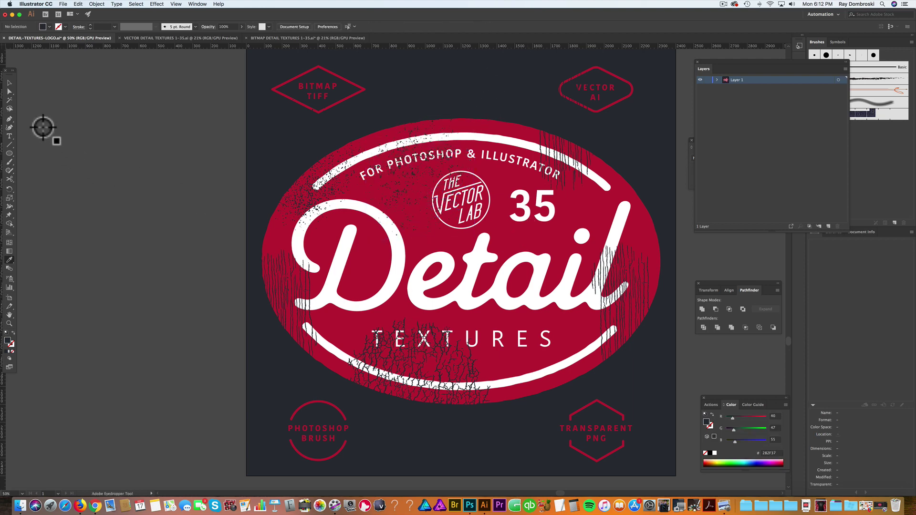
# - Group the badge with its textures, then delete the stray texture bits outside the red oval
pyautogui.click(8, 83)
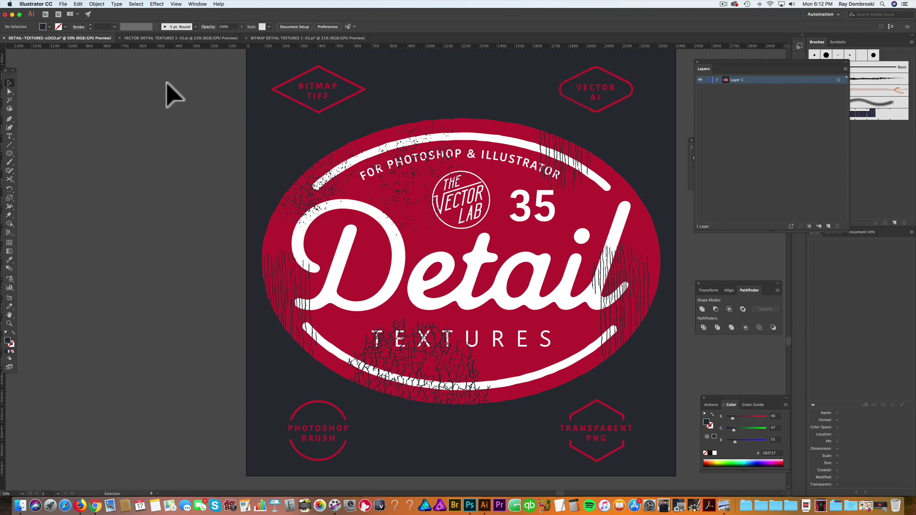
pyautogui.moveTo(167, 82); pyautogui.dragTo(682, 440)
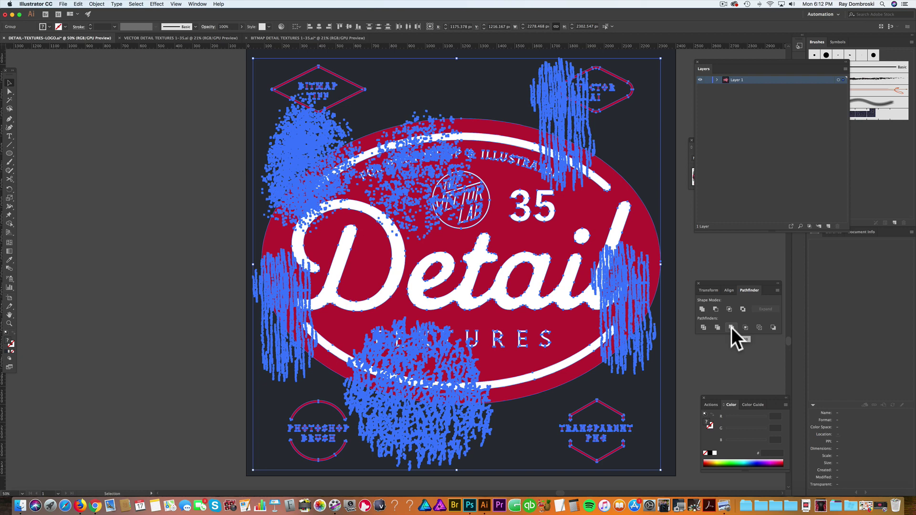
pyautogui.doubleClick(620, 276)
pyautogui.click(9, 100)
pyautogui.click(318, 137)
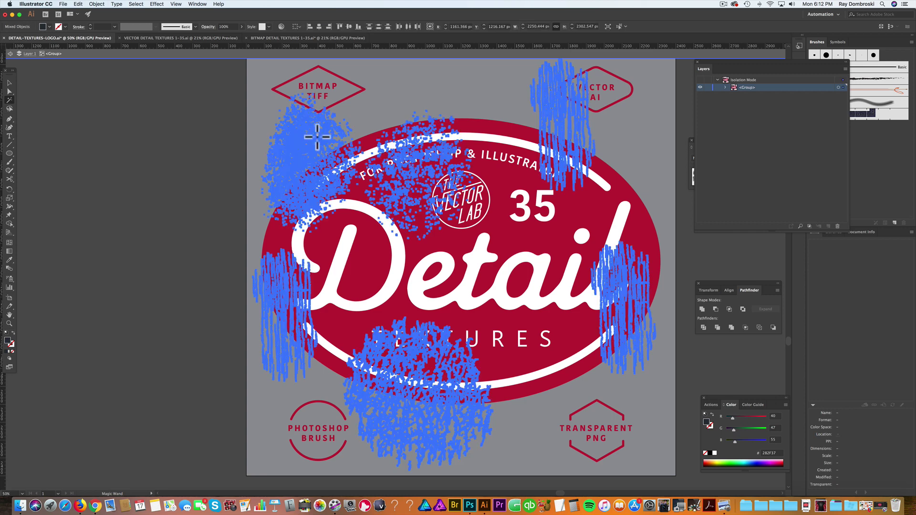
pyautogui.press('super+shift+a')
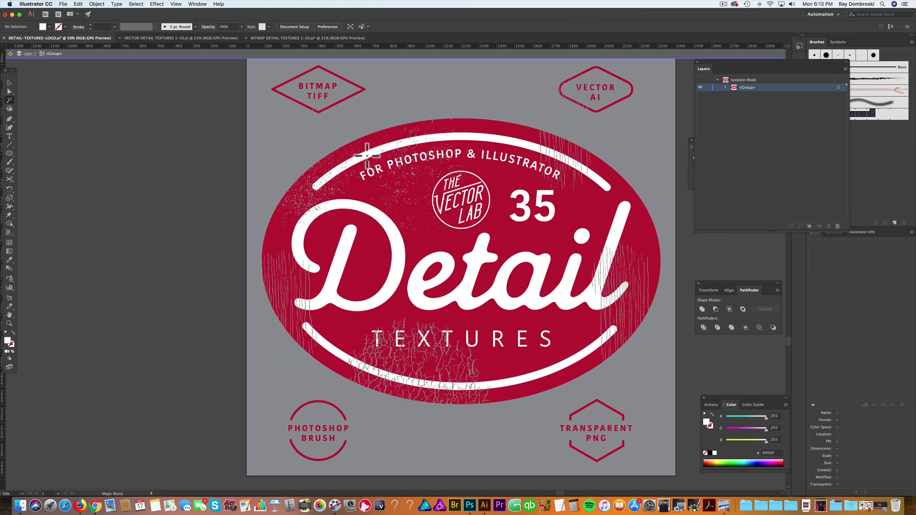
pyautogui.click(366, 154)
pyautogui.keyDown('shift'); pyautogui.click(359, 189); pyautogui.keyUp('shift')
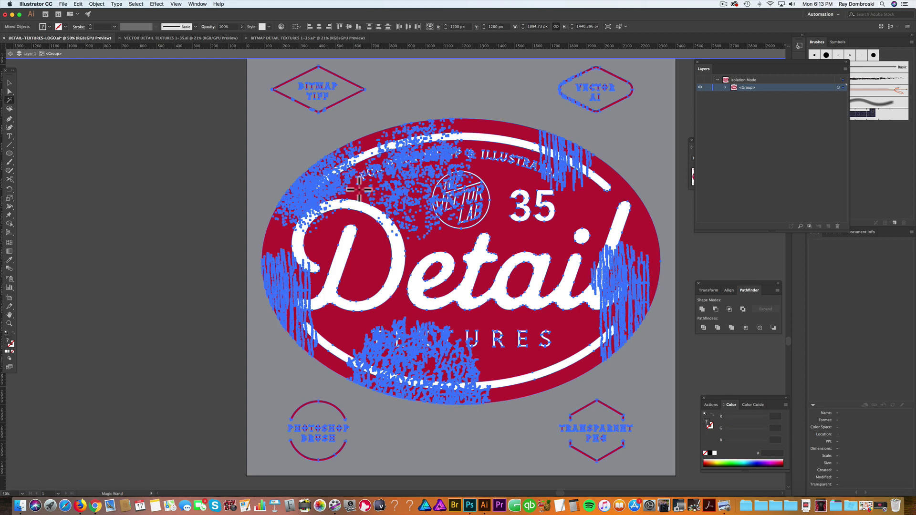
pyautogui.keyDown('alt'); pyautogui.click(358, 190); pyautogui.keyUp('alt')
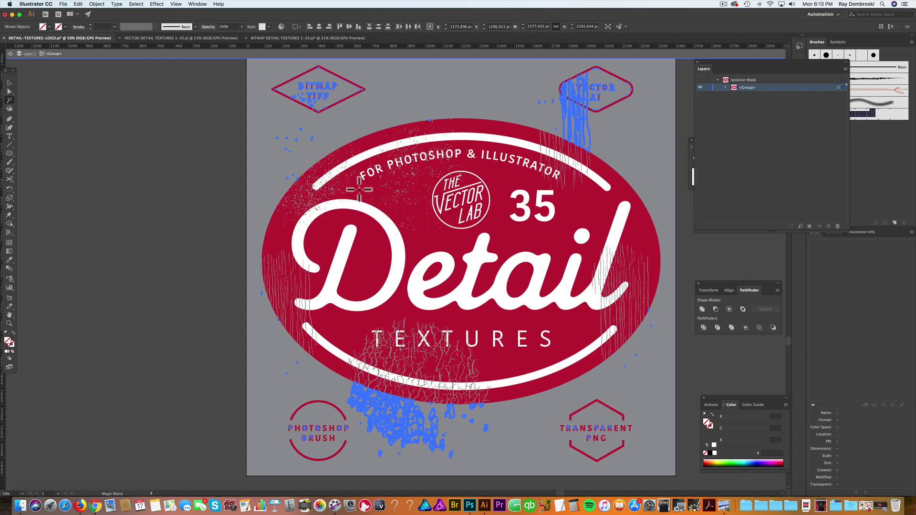
pyautogui.press('Delete')
# - Exit isolation mode and undo an accidental move of the logo group
pyautogui.click(9, 82)
pyautogui.doubleClick(154, 123)
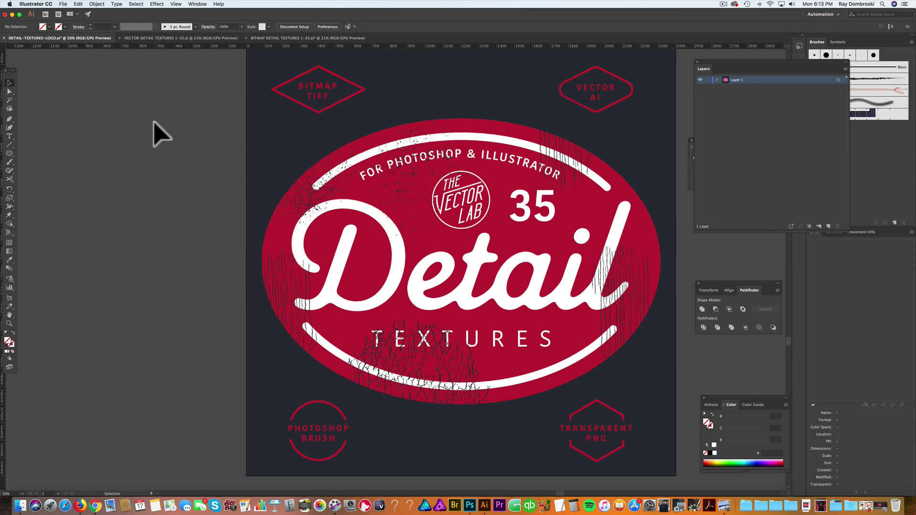
pyautogui.click(494, 337)
pyautogui.moveTo(518, 327); pyautogui.dragTo(305, 290)
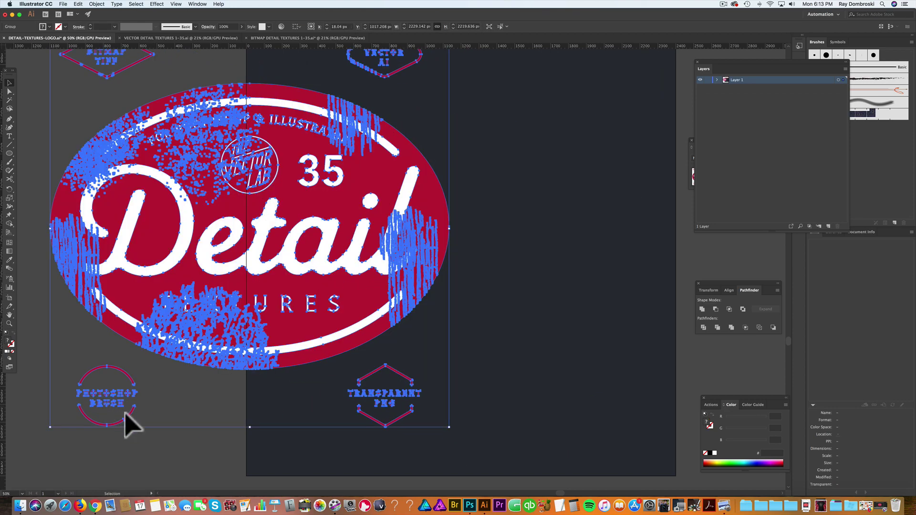
pyautogui.click(189, 408)
pyautogui.press('super+z')
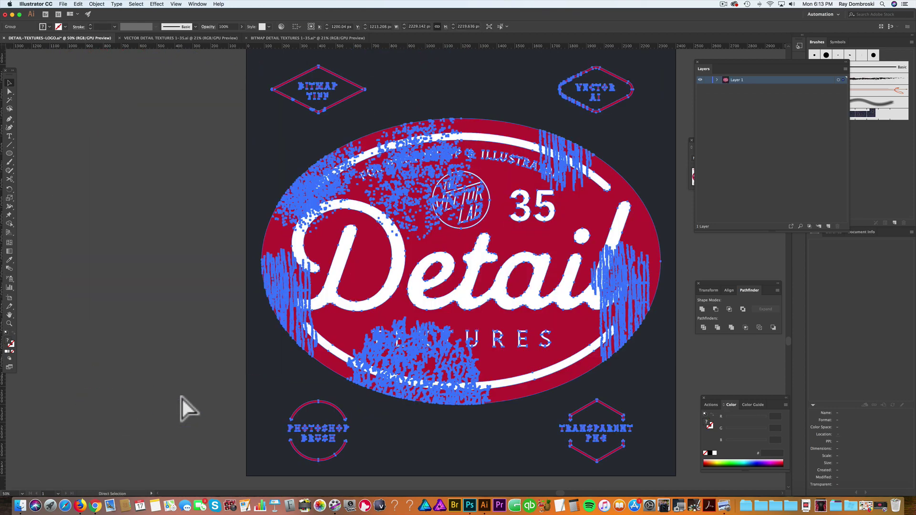
pyautogui.press('super+z')
pyautogui.press('super+z')
pyautogui.press('super+z')
pyautogui.press('super+z')
pyautogui.press('super+z')
pyautogui.press('super+z')
pyautogui.press('super+z')
pyautogui.press('super+z')
pyautogui.press('super+z')
pyautogui.press('super+z')
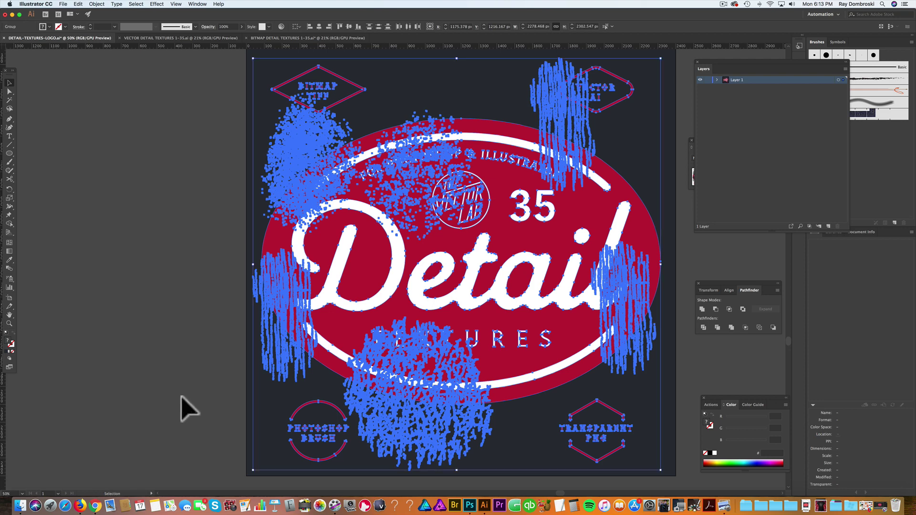
# - Select the five texture groups around the Detail badge and delete them
pyautogui.click(182, 397)
pyautogui.click(9, 84)
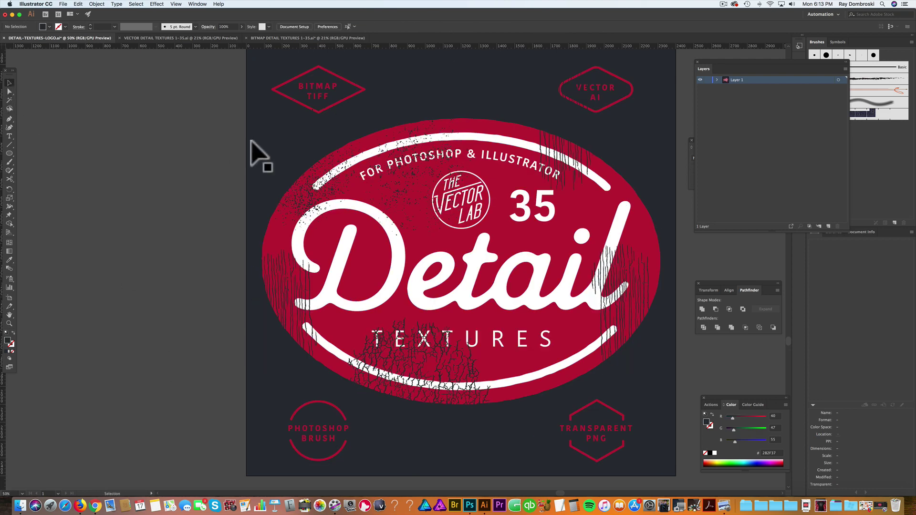
pyautogui.click(330, 176)
pyautogui.keyDown('shift'); pyautogui.click(569, 151); pyautogui.keyUp('shift')
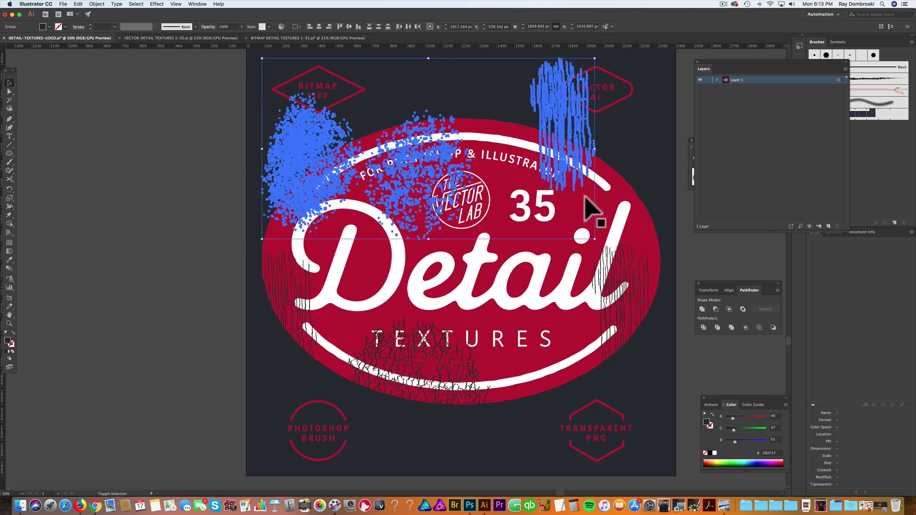
pyautogui.keyDown('shift'); pyautogui.click(605, 241); pyautogui.keyUp('shift')
pyautogui.keyDown('shift'); pyautogui.click(424, 403); pyautogui.keyUp('shift')
pyautogui.keyDown('shift'); pyautogui.click(293, 329); pyautogui.keyUp('shift')
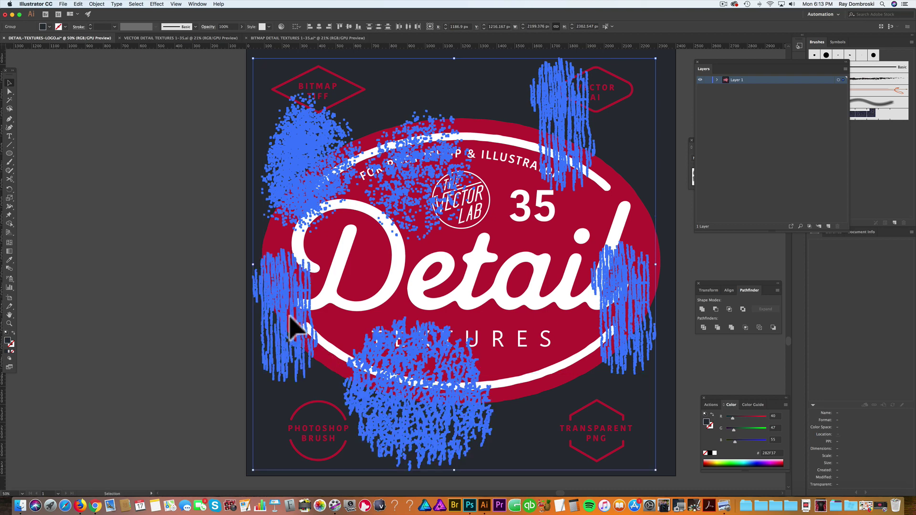
pyautogui.press('Delete')
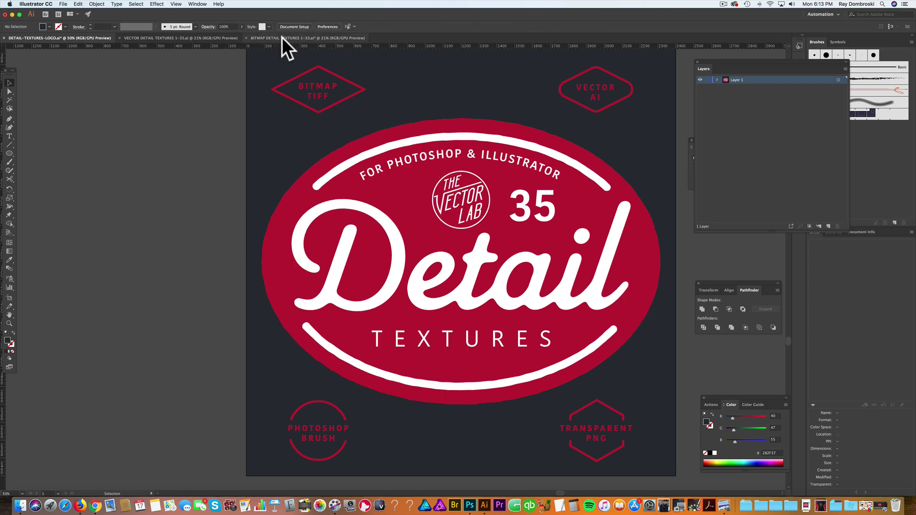
# - In BITMAP DETAIL TEXTURES, select the top-row images and tint them dark green with RGB sliders
pyautogui.click(178, 39)
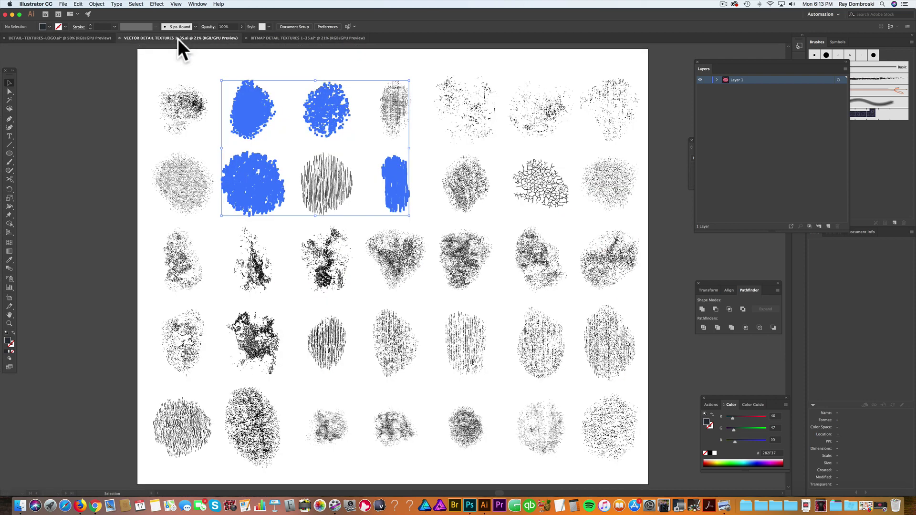
pyautogui.click(313, 38)
pyautogui.click(98, 151)
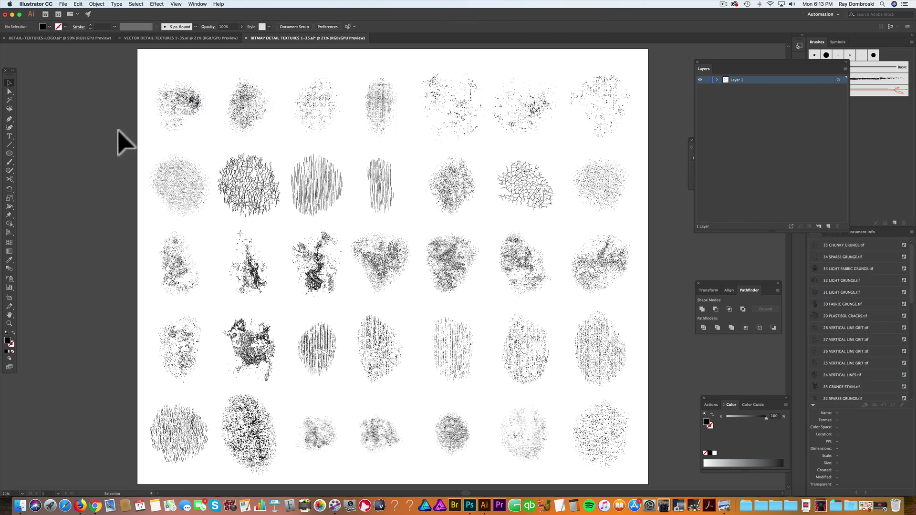
pyautogui.moveTo(114, 92); pyautogui.dragTo(463, 138)
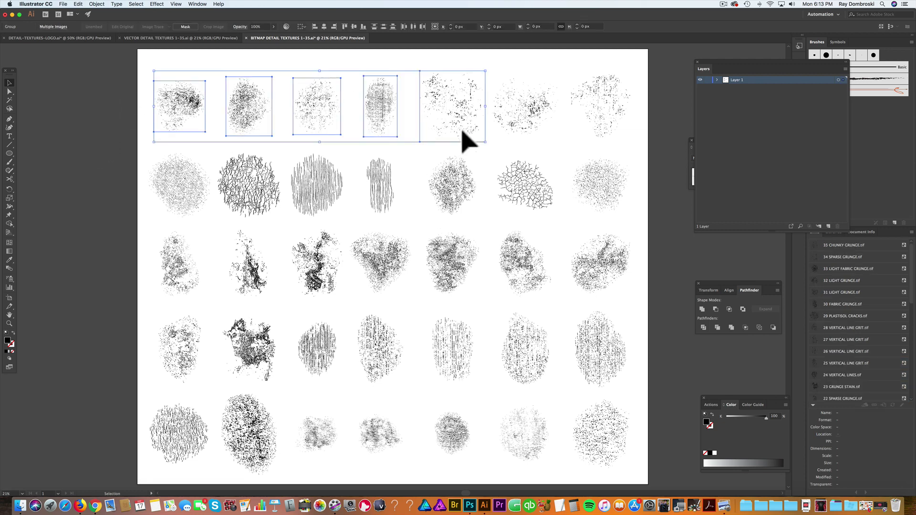
pyautogui.click(785, 404)
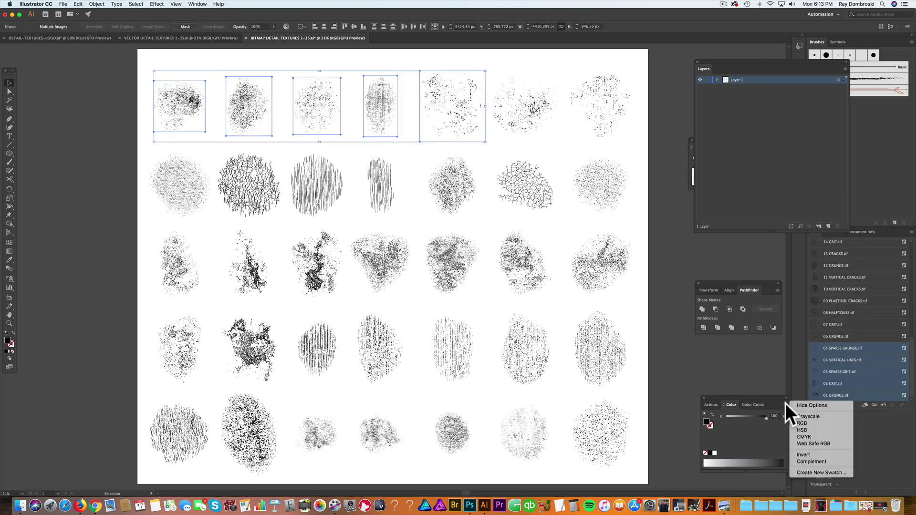
pyautogui.click(803, 425)
pyautogui.click(756, 427)
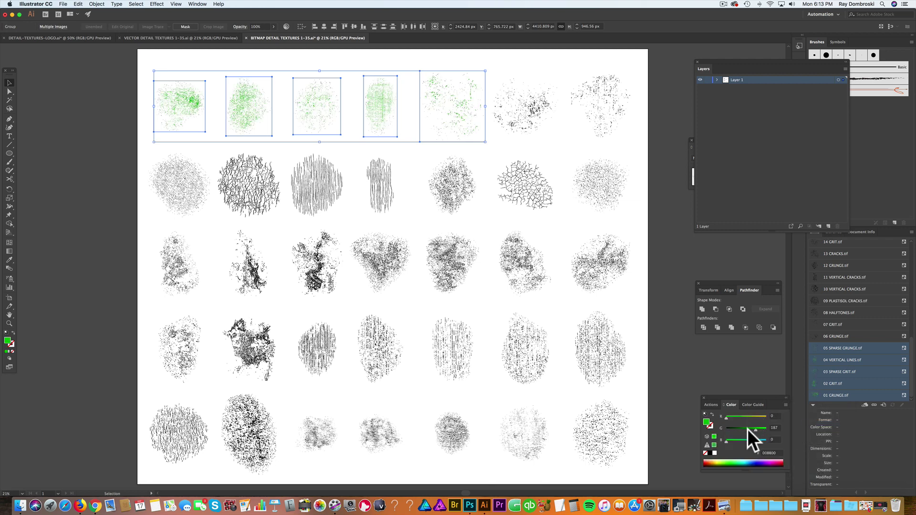
pyautogui.click(747, 428)
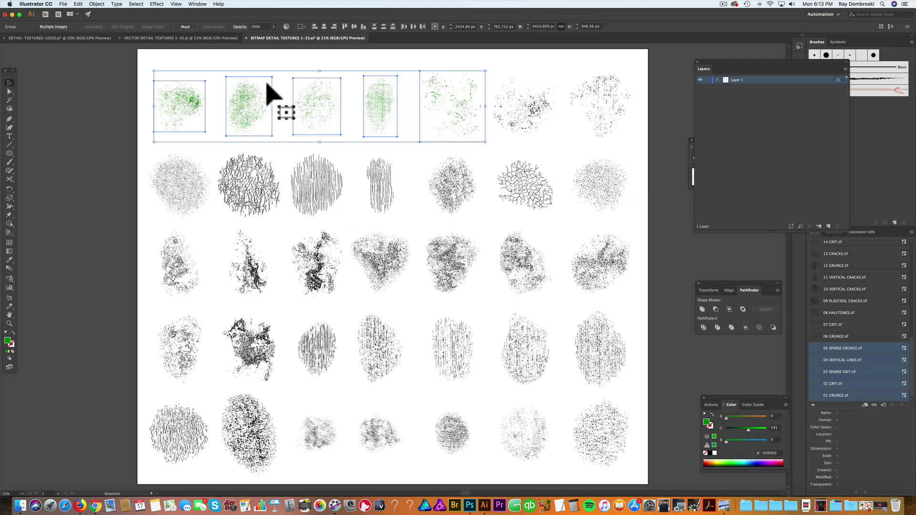
# - Undo an accidental move of a green texture image and clear the selection
pyautogui.press('a')
pyautogui.scroll(5, 323, 94)
pyautogui.scroll(-8, 335, 114)
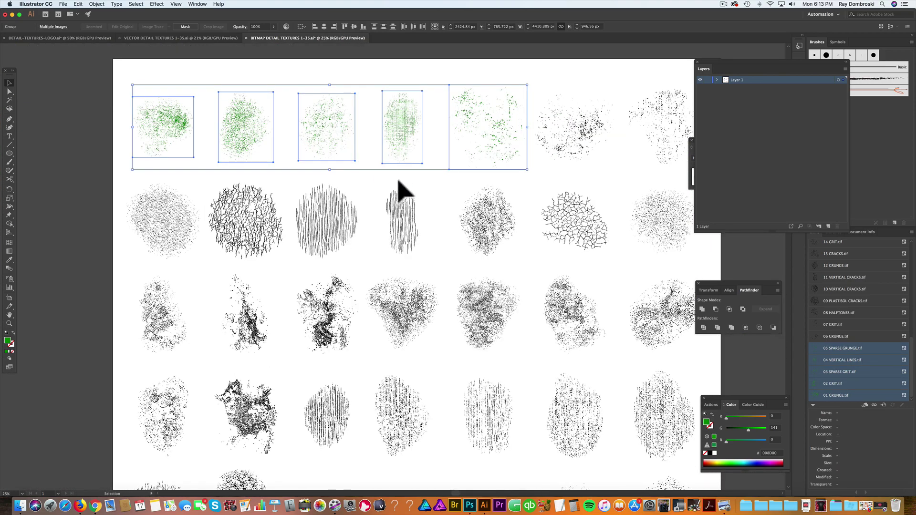
pyautogui.click(90, 156)
pyautogui.moveTo(219, 144); pyautogui.dragTo(238, 115)
pyautogui.press('super+z')
pyautogui.click(293, 180)
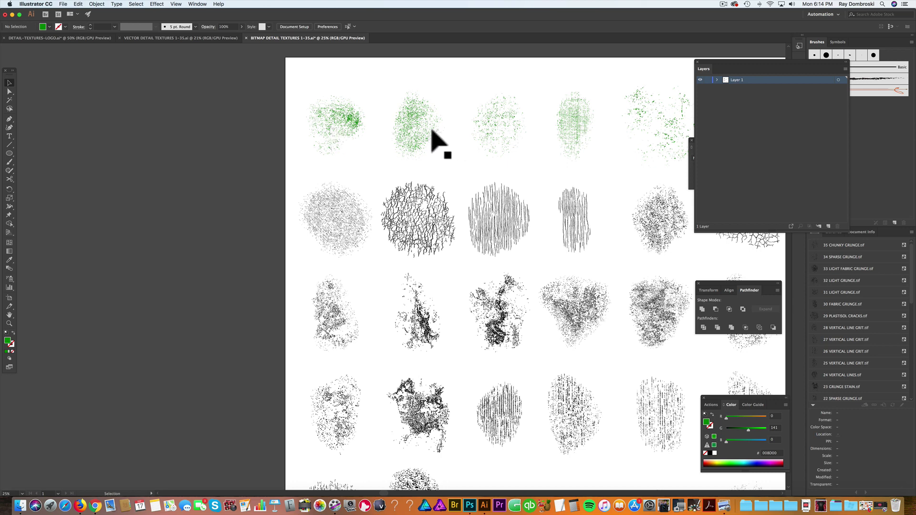
# - Recolour the first four top-row bitmap textures black by sampling a black texture
pyautogui.click(144, 37)
pyautogui.click(616, 190)
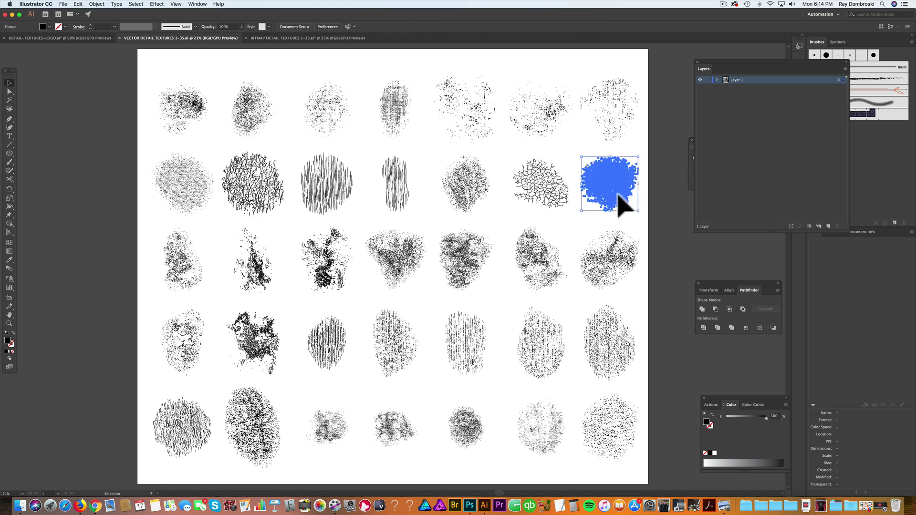
pyautogui.click(654, 215)
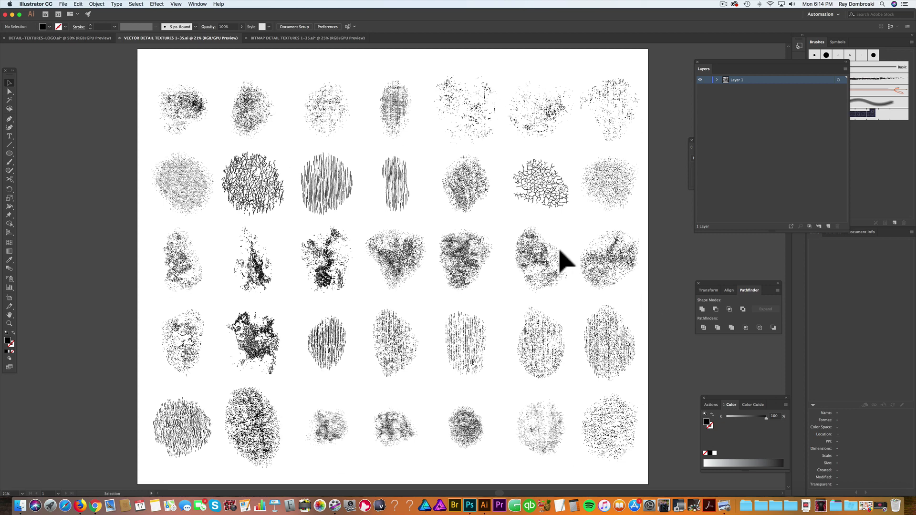
pyautogui.click(305, 38)
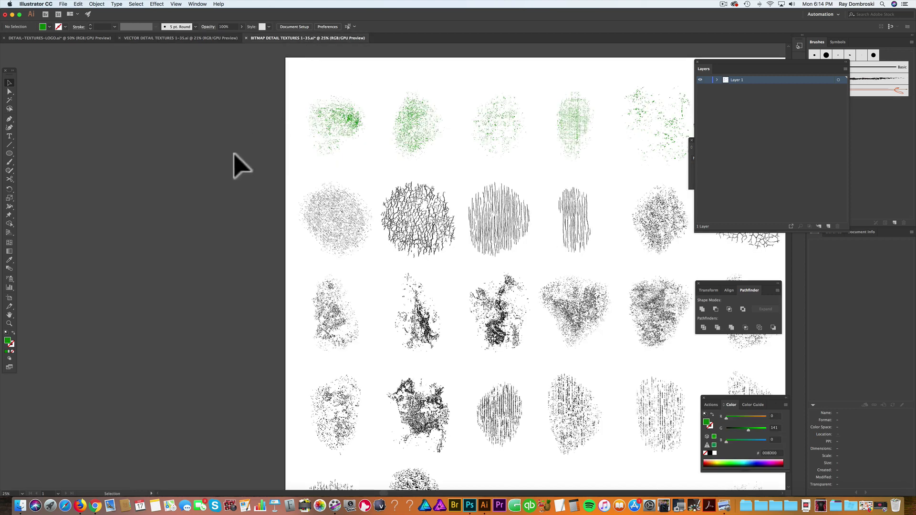
pyautogui.moveTo(246, 104); pyautogui.dragTo(574, 138)
pyautogui.click(10, 262)
pyautogui.click(338, 241)
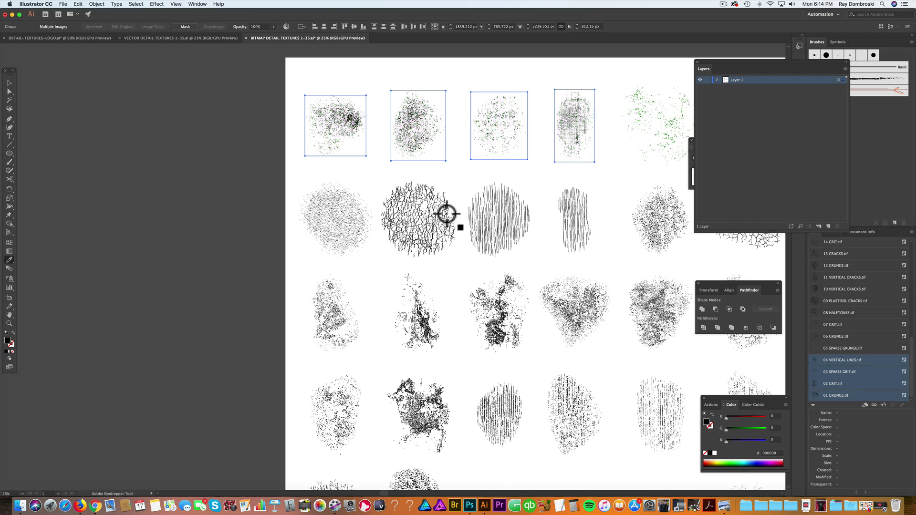
# - Copy the four black textures and paste them into the DETAIL-TEXTURES-LOGO document
pyautogui.press('v')
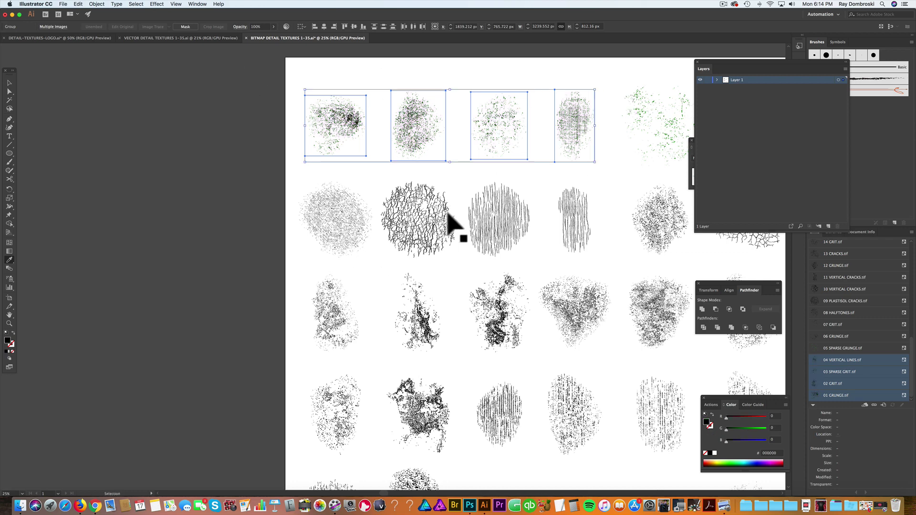
pyautogui.press('i')
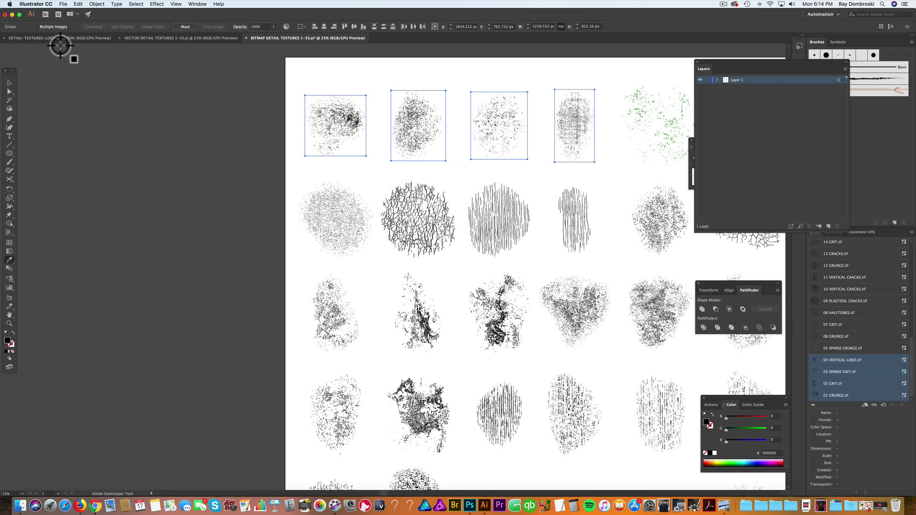
pyautogui.click(62, 45)
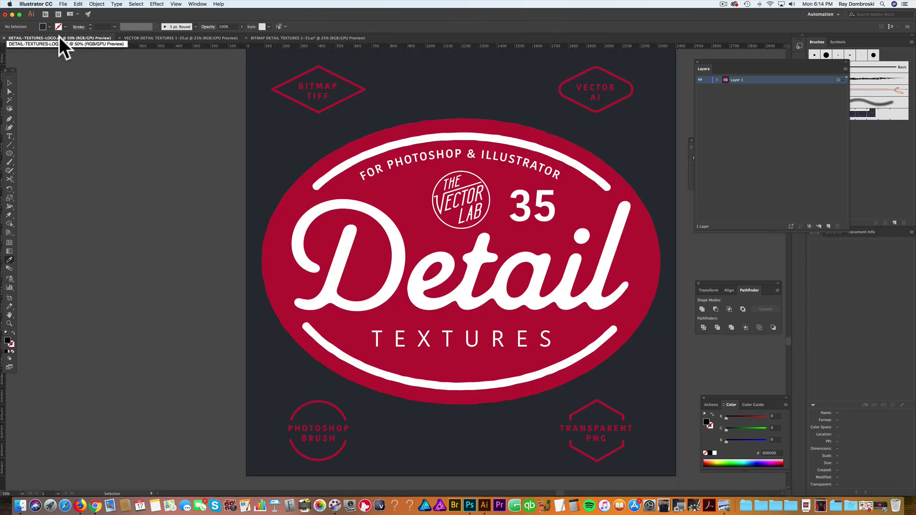
pyautogui.press('super+v')
pyautogui.click(9, 83)
pyautogui.click(75, 113)
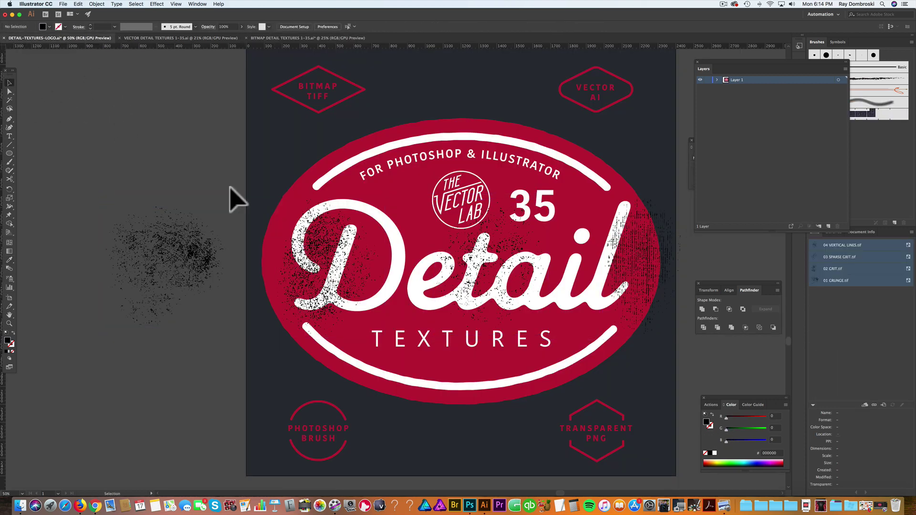
# - Move grit to top-left, grunge to lower-left, sparse grit under TEXTURES, vertical lines to top-right
pyautogui.moveTo(302, 163); pyautogui.dragTo(296, 95)
pyautogui.moveTo(190, 253); pyautogui.dragTo(374, 336)
pyautogui.moveTo(477, 405); pyautogui.dragTo(498, 426)
pyautogui.moveTo(668, 255); pyautogui.dragTo(584, 154)
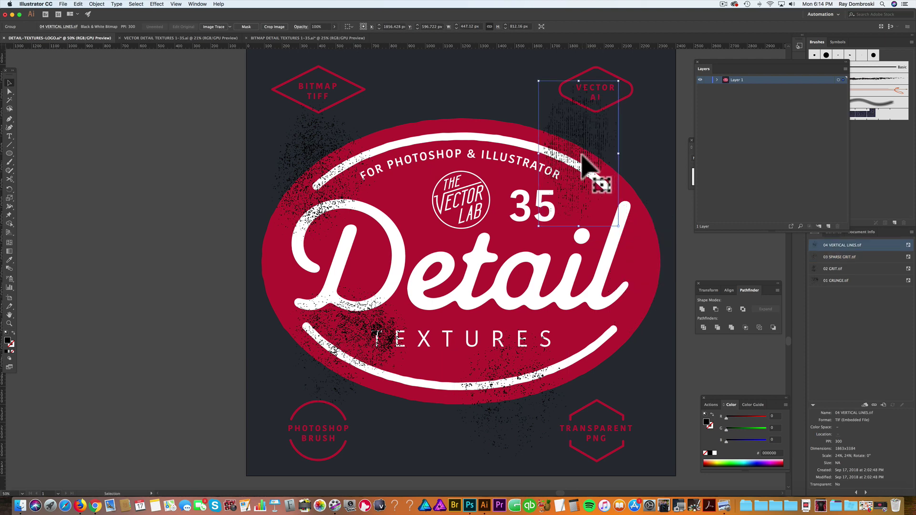
# - Shift-select all four pasted texture images around the badge
pyautogui.keyDown('shift'); pyautogui.click(334, 179); pyautogui.keyUp('shift')
pyautogui.keyDown('shift'); pyautogui.click(358, 355); pyautogui.keyUp('shift')
pyautogui.keyDown('shift'); pyautogui.click(509, 365); pyautogui.keyUp('shift')
pyautogui.keyDown('shift'); pyautogui.click(505, 369); pyautogui.keyUp('shift')
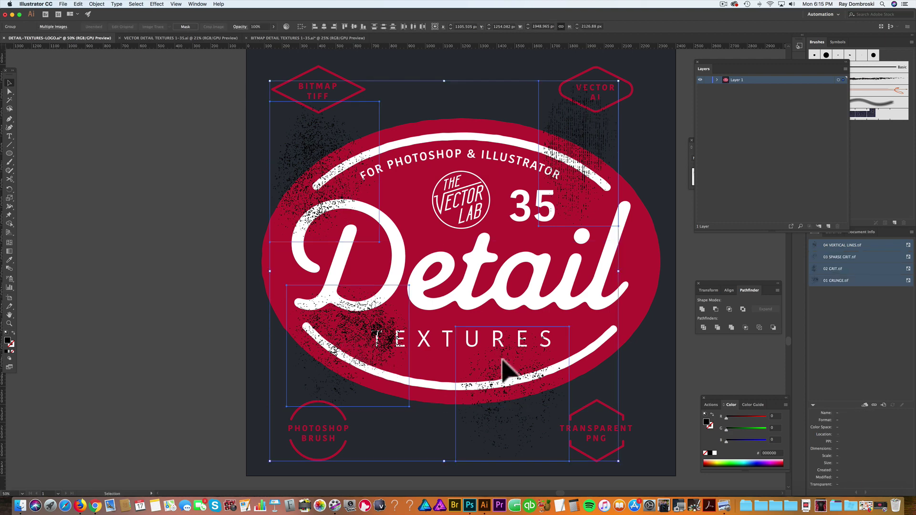
pyautogui.press('a')
pyautogui.press('v')
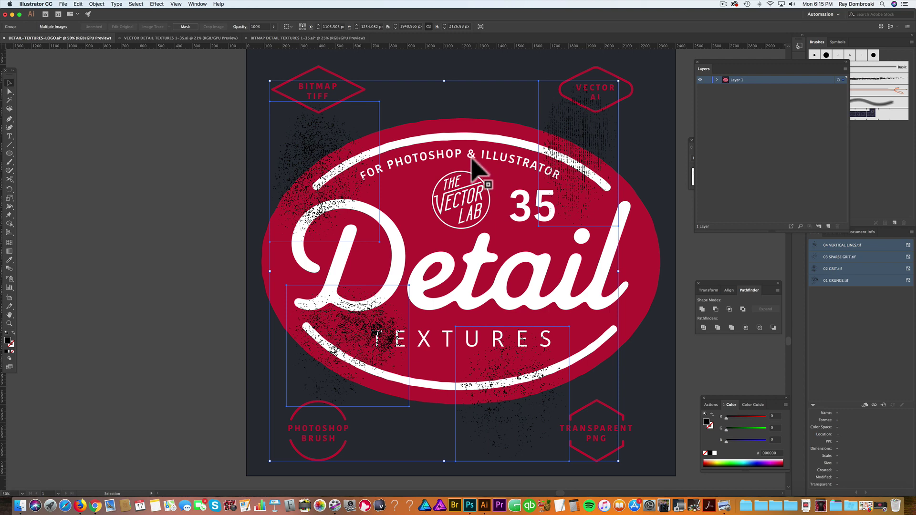
# - Undo a test move of the white lettering, then marquee-select the whole badge and textures
pyautogui.click(371, 62)
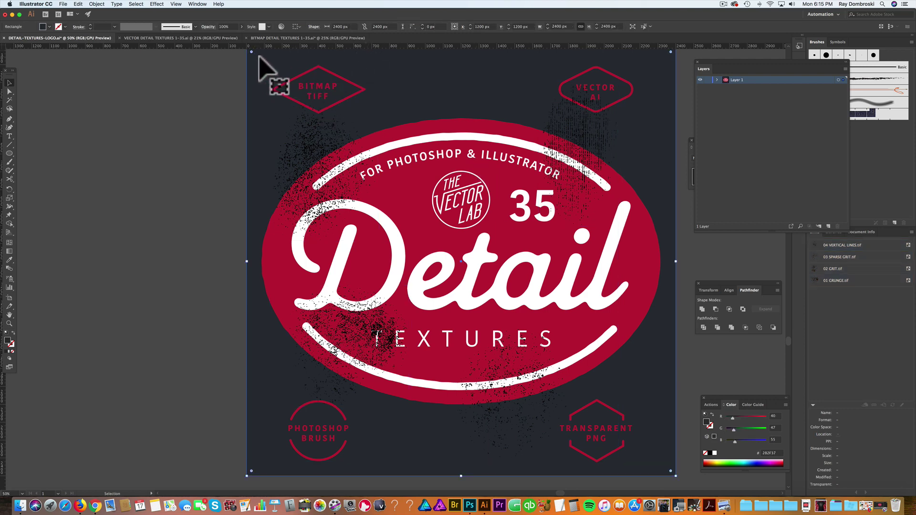
pyautogui.press('super+shift+a')
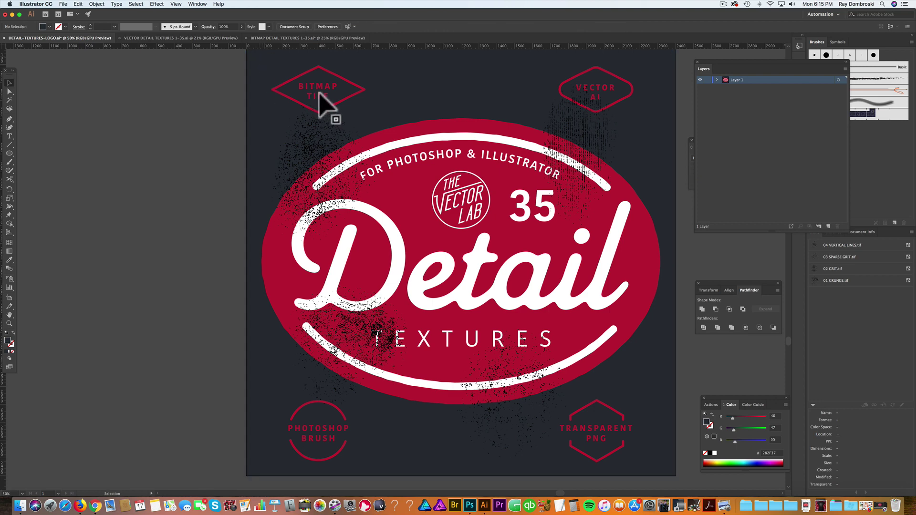
pyautogui.click(317, 147)
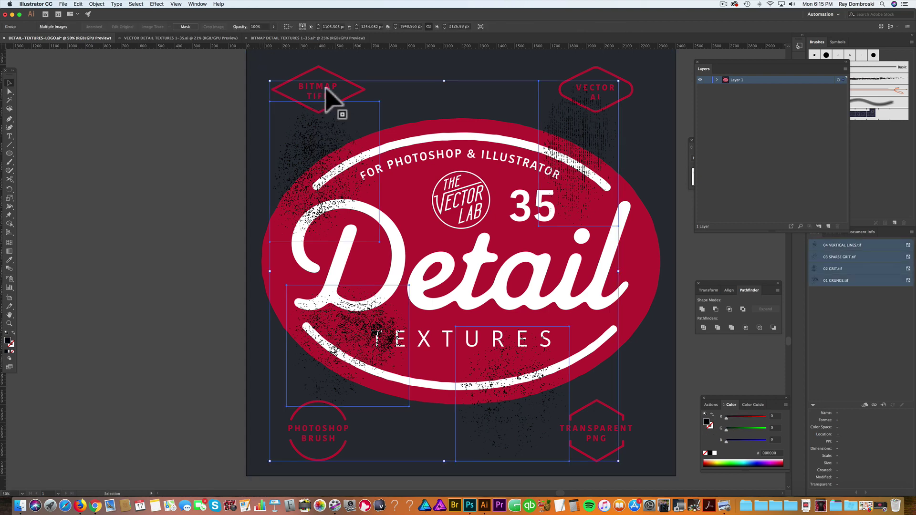
pyautogui.press('super+a')
pyautogui.click(409, 152)
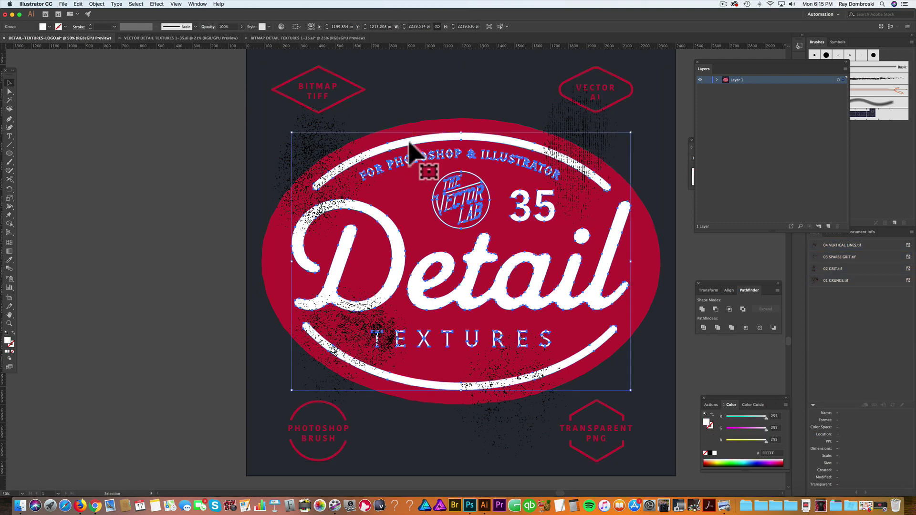
pyautogui.moveTo(421, 153); pyautogui.dragTo(576, 154)
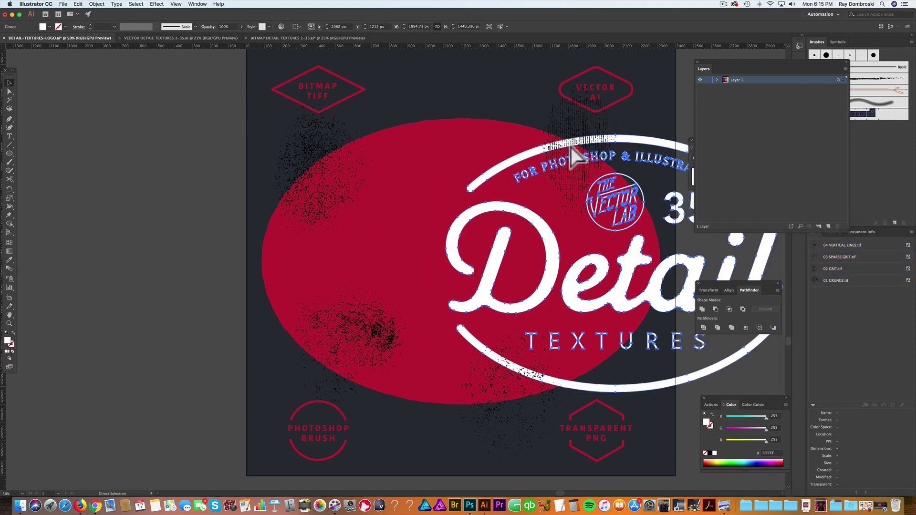
pyautogui.press('super+z')
pyautogui.click(241, 122)
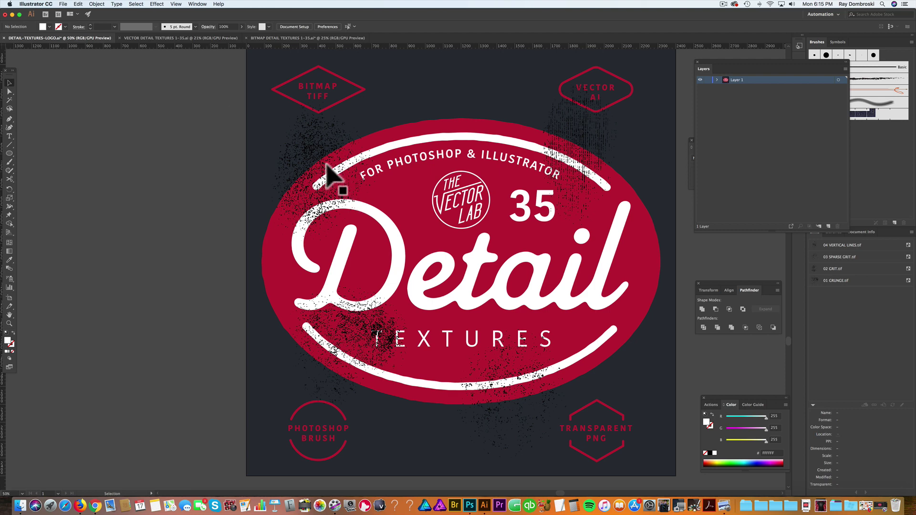
pyautogui.moveTo(154, 62); pyautogui.dragTo(673, 403)
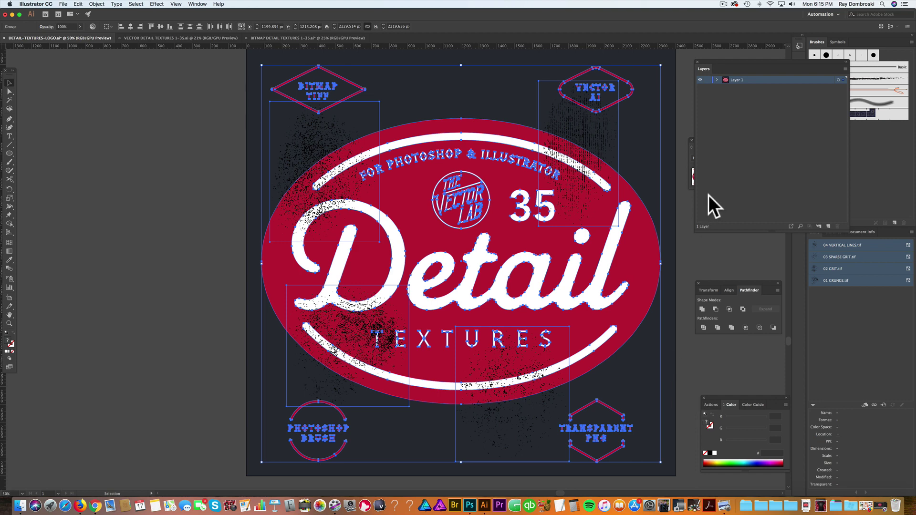
# - Make an opacity mask in the Transparency panel, invert it, toggle Clip, then go to Photoshop
pyautogui.click(198, 4)
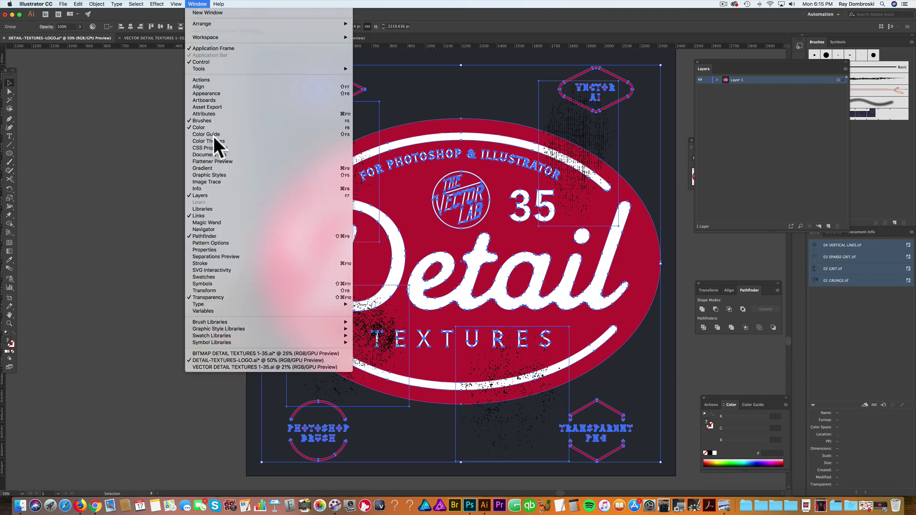
pyautogui.click(234, 297)
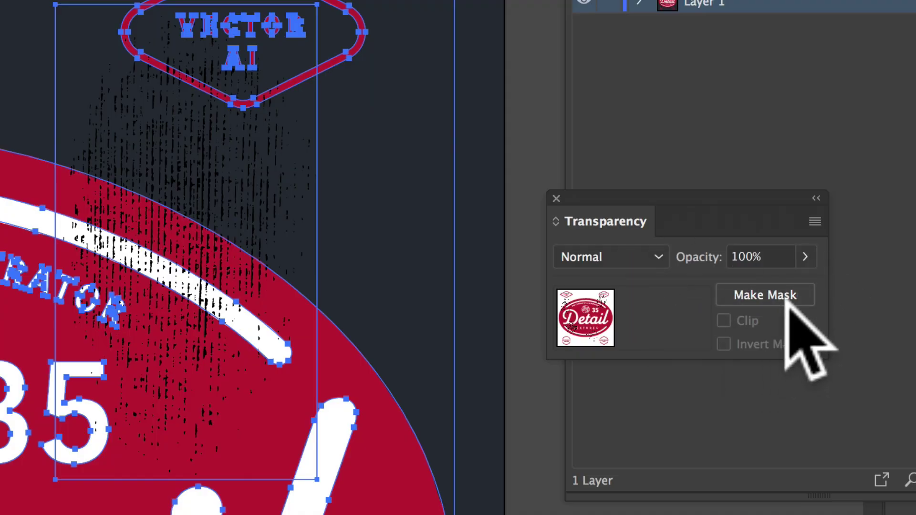
pyautogui.click(784, 291)
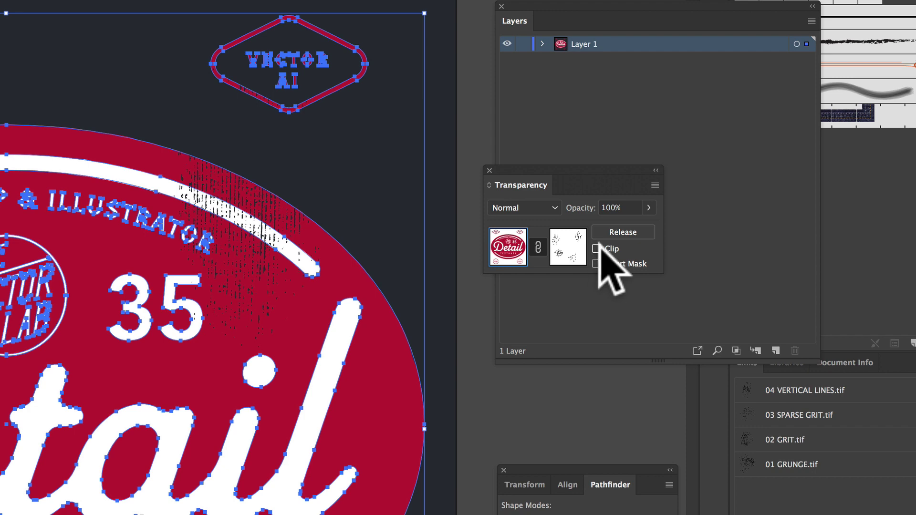
pyautogui.click(597, 248)
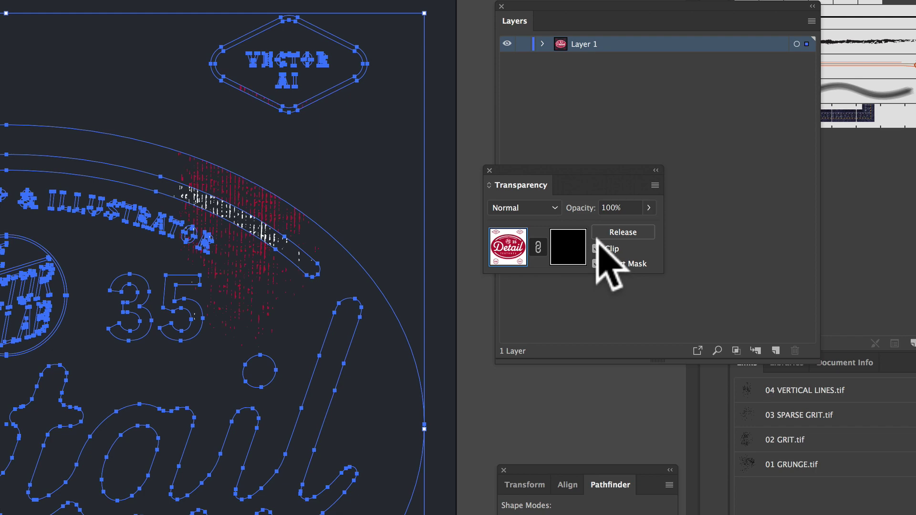
pyautogui.click(597, 264)
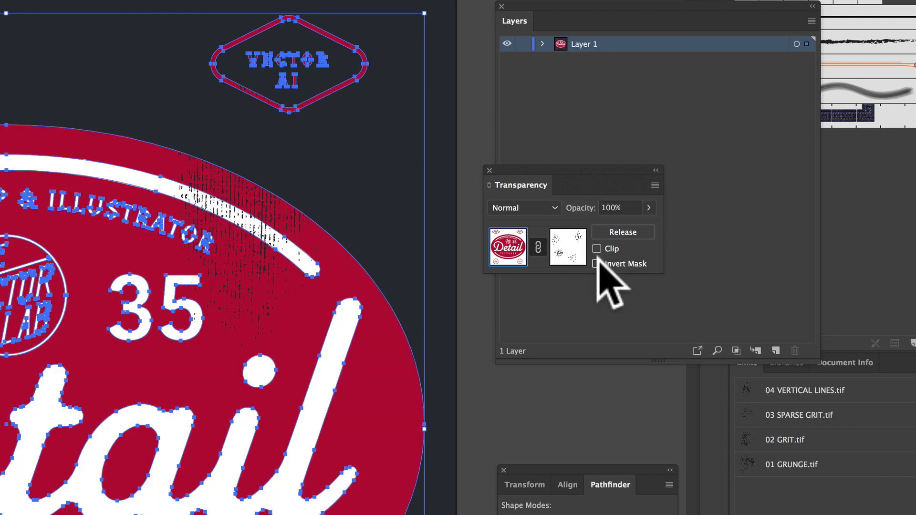
pyautogui.click(597, 249)
pyautogui.click(597, 249)
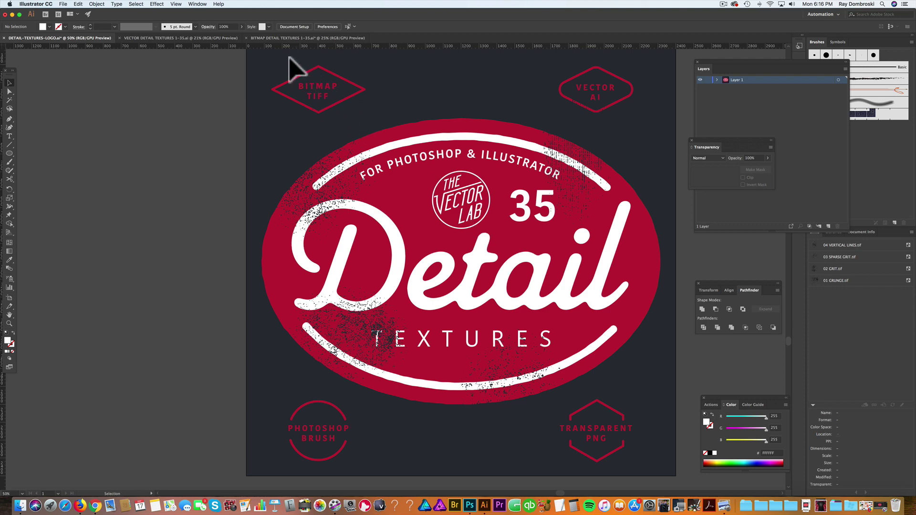
pyautogui.click(471, 505)
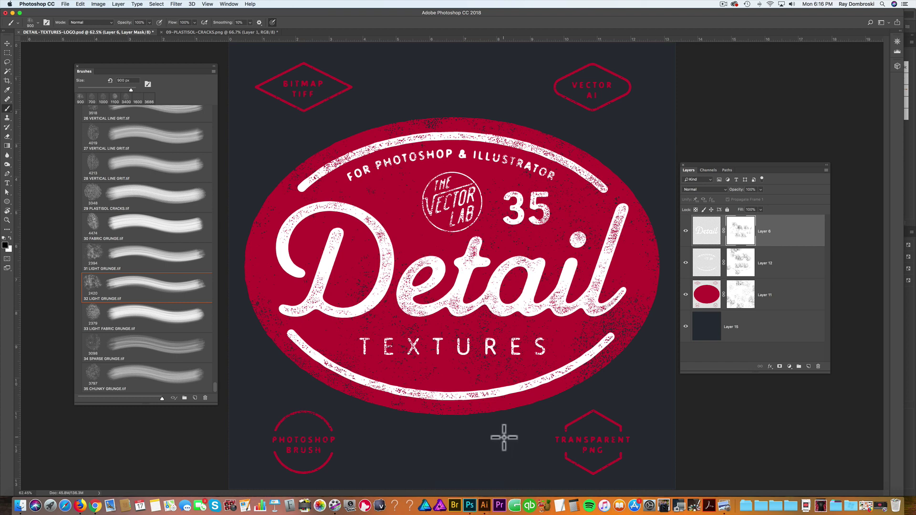
pyautogui.click(181, 32)
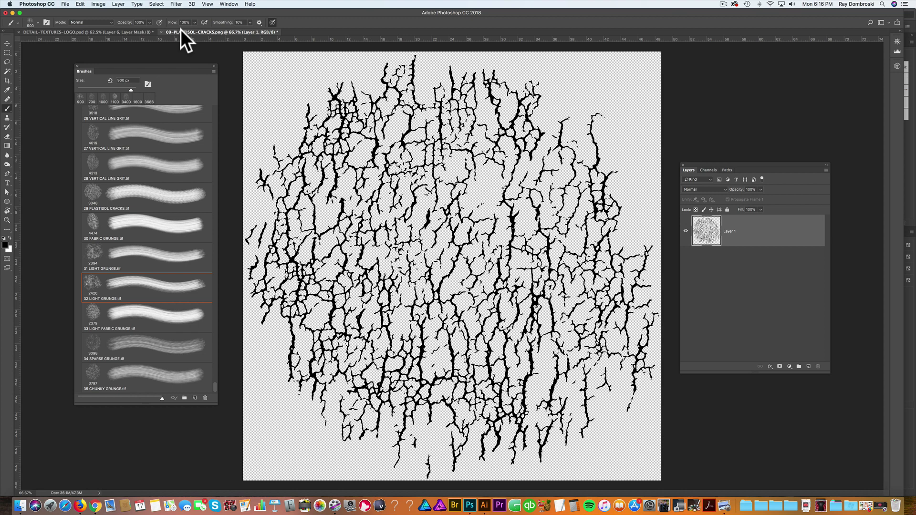
pyautogui.click(60, 30)
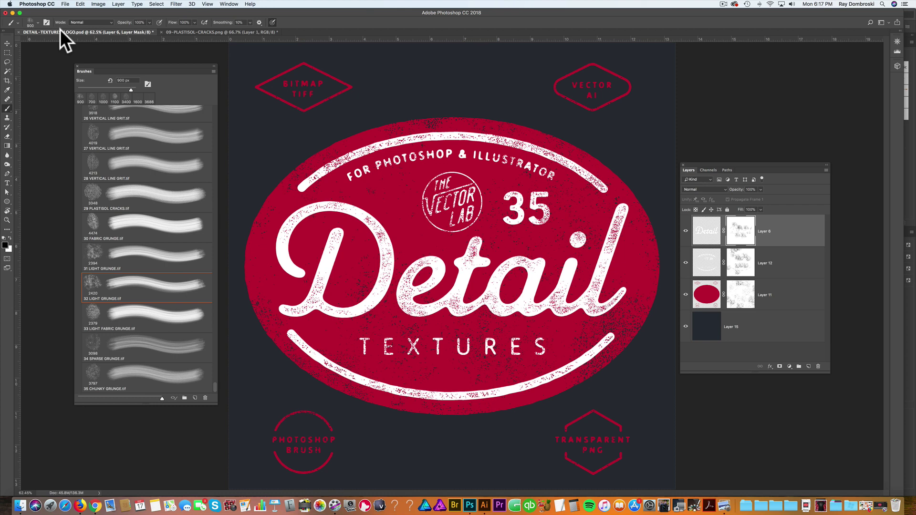
pyautogui.moveTo(117, 64)
pyautogui.mouseDown()
pyautogui.moveTo(130, 62)
pyautogui.moveTo(122, 61)
pyautogui.mouseUp()
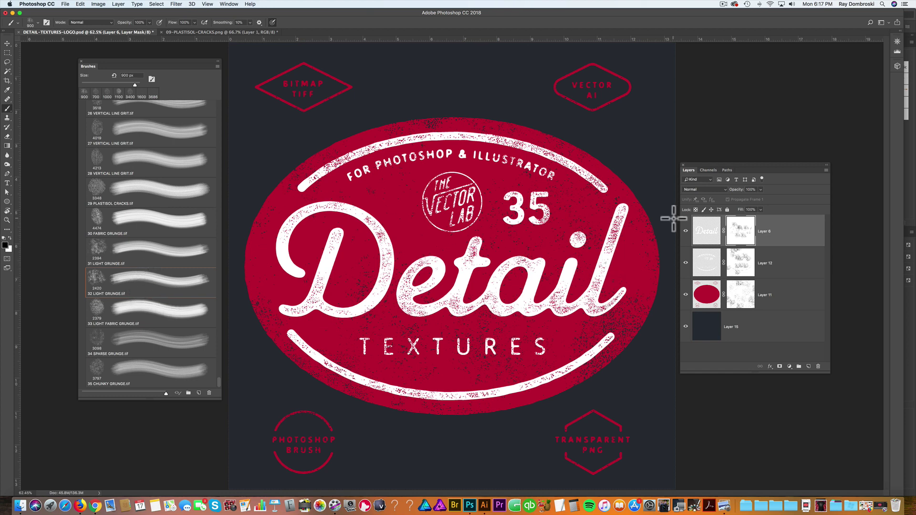
pyautogui.click(686, 231)
pyautogui.click(686, 231)
# - Delete the layer mask from the Detail lettering layer
pyautogui.click(121, 2)
pyautogui.moveTo(151, 116)
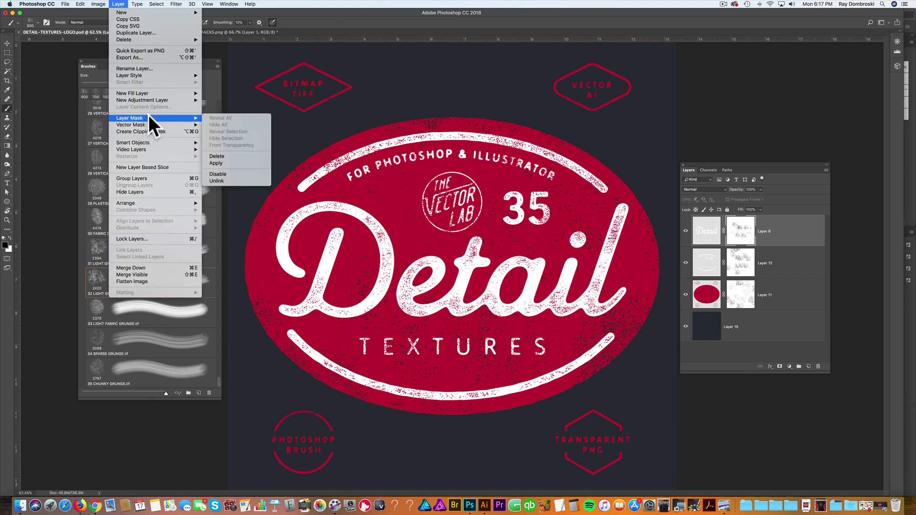
pyautogui.click(219, 154)
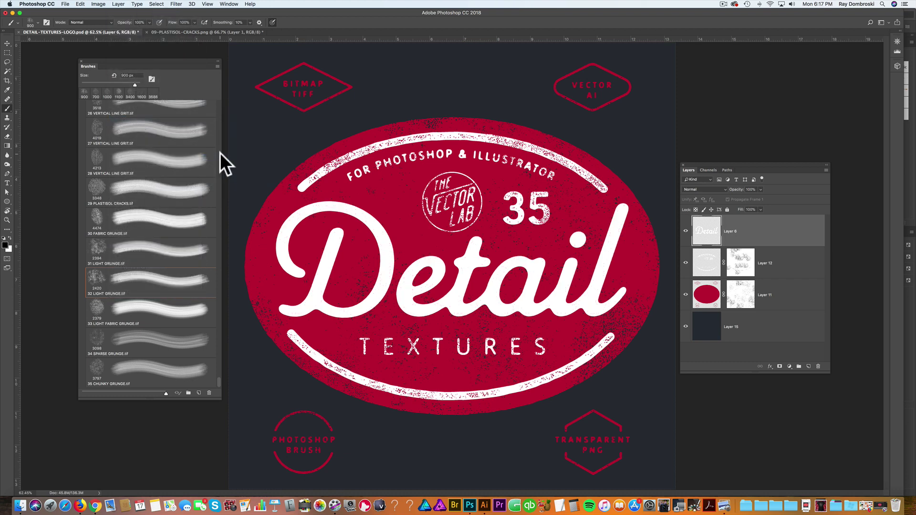
# - Load Layer 6 Transparency as a new selection of the Detail lettering
pyautogui.click(156, 4)
pyautogui.click(183, 158)
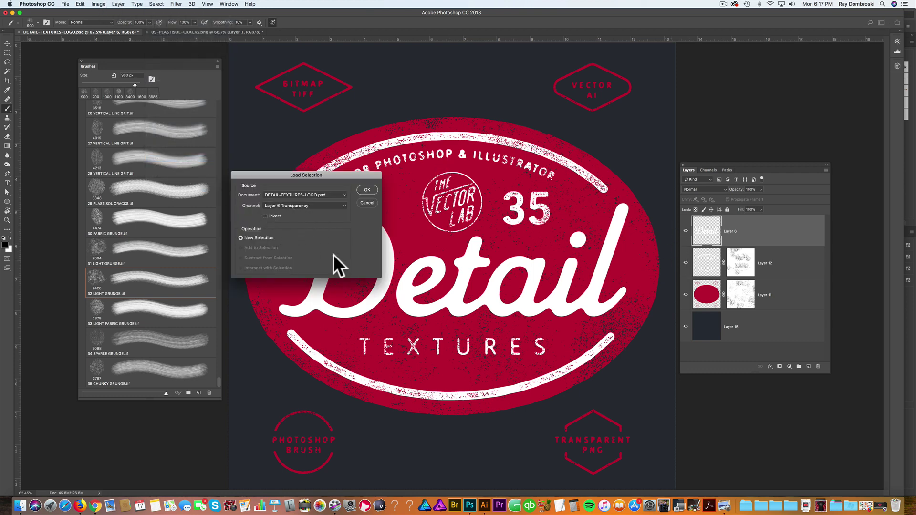
pyautogui.click(364, 189)
pyautogui.scroll(5, 387, 248)
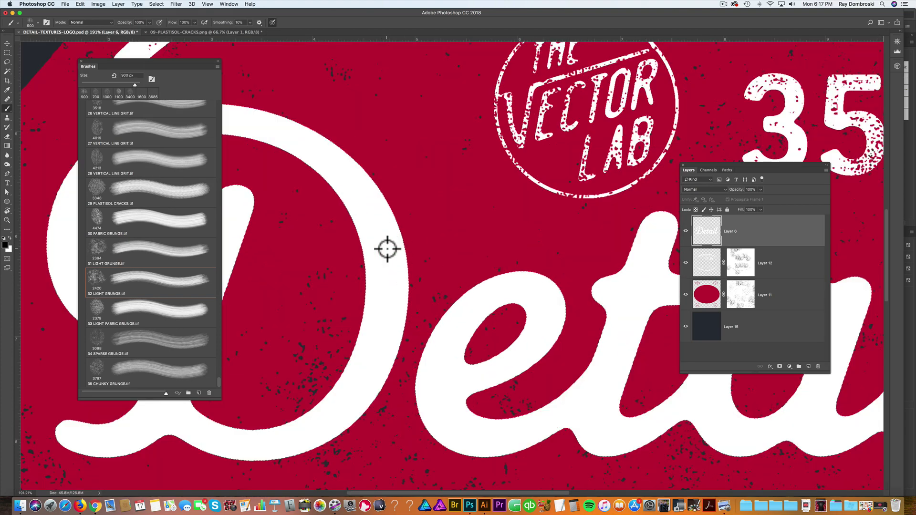
pyautogui.scroll(-6, 387, 248)
pyautogui.scroll(1, 383, 248)
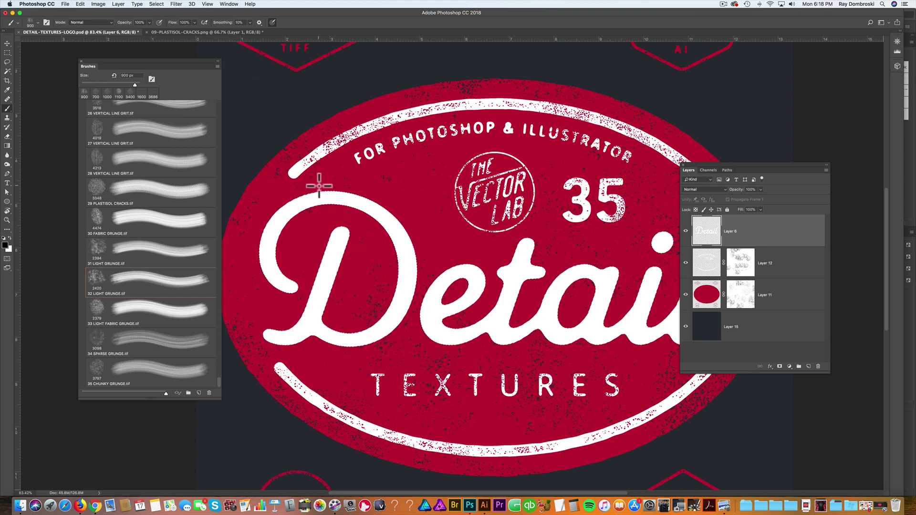
# - Contract the lettering selection inward
pyautogui.click(157, 4)
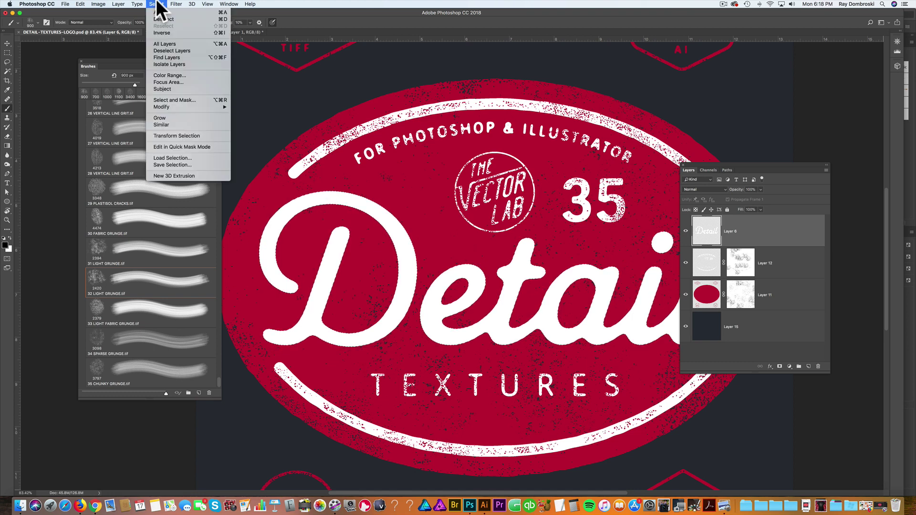
pyautogui.moveTo(171, 107)
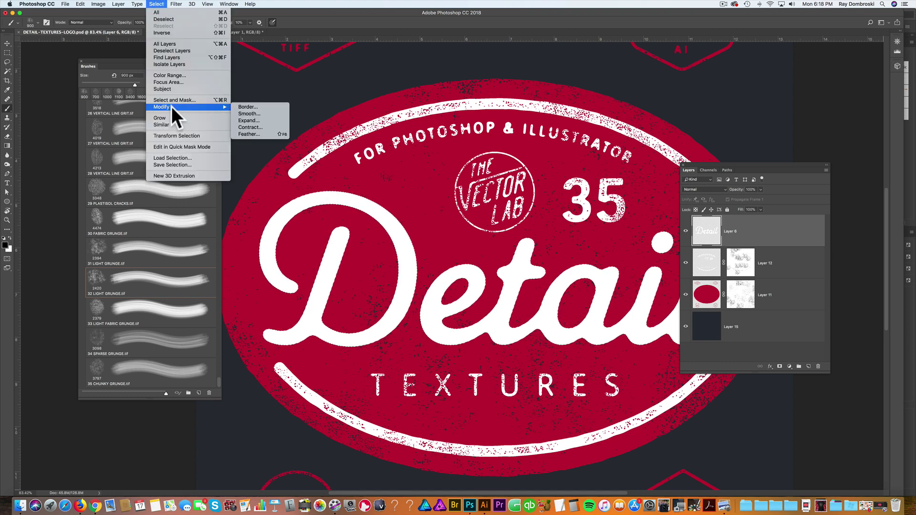
pyautogui.click(263, 127)
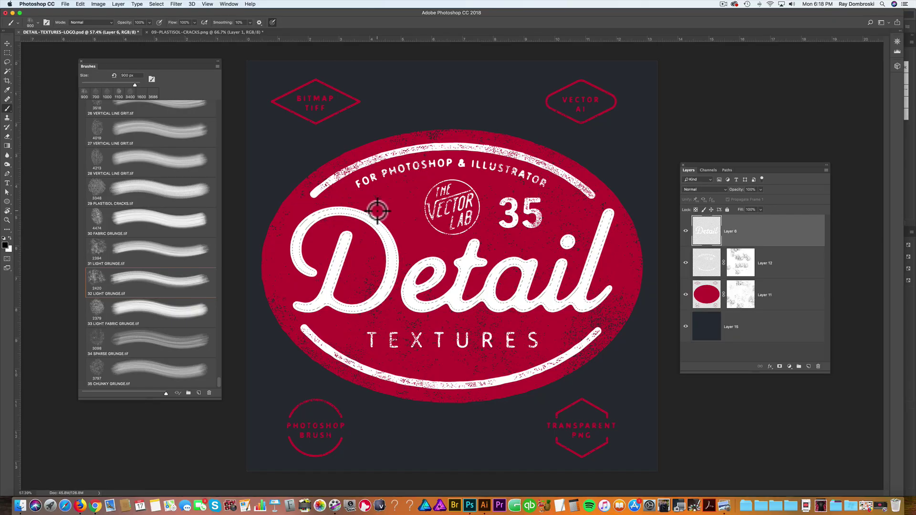
pyautogui.scroll(3, 377, 210)
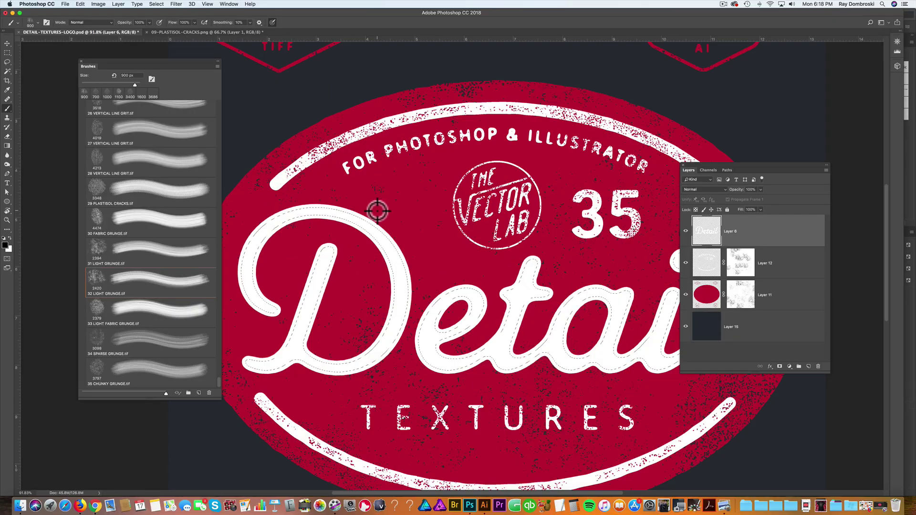
# - Add a white Reveal All layer mask to Layer 6
pyautogui.click(118, 4)
pyautogui.moveTo(129, 126)
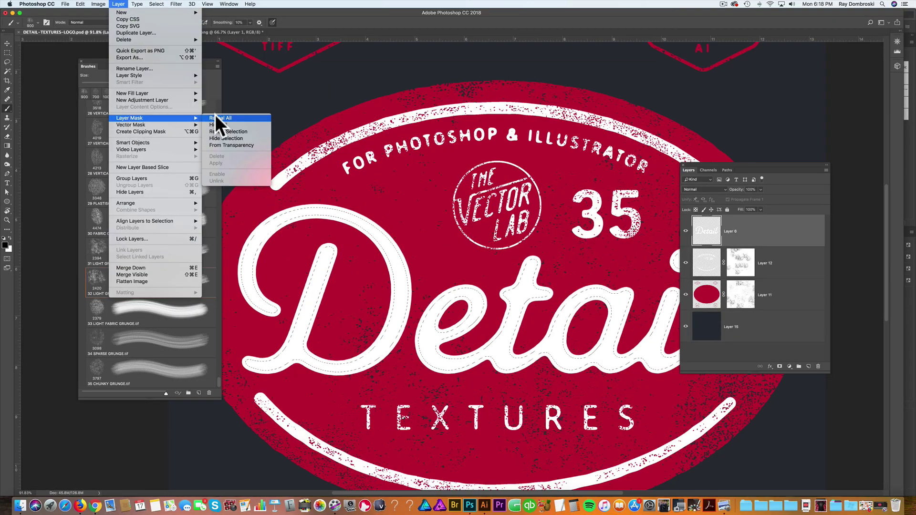
pyautogui.click(219, 116)
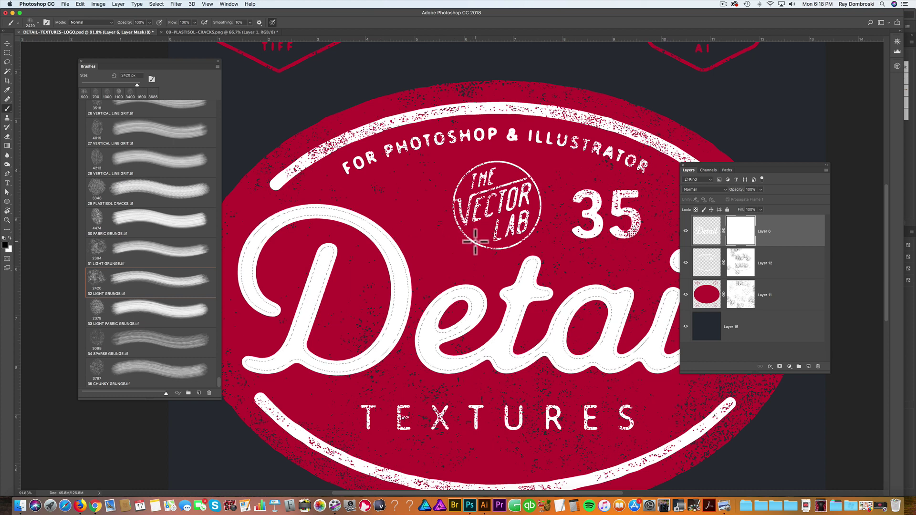
# - Resize the grunge brush to 800 px and stamp the top and lower-left curve of the D
pyautogui.press('[')
pyautogui.press('[')
pyautogui.press('[')
pyautogui.press('[')
pyautogui.press('[')
pyautogui.press('[')
pyautogui.press('[')
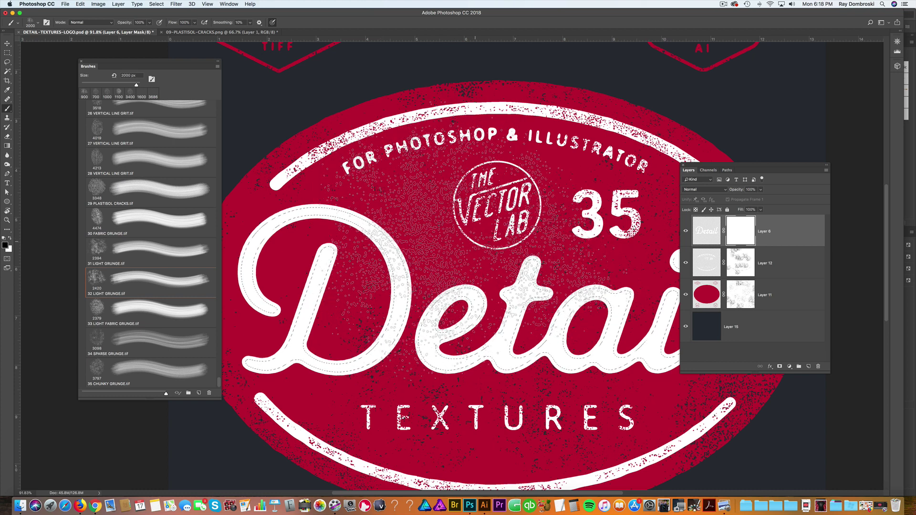
pyautogui.press('[')
pyautogui.press('[')
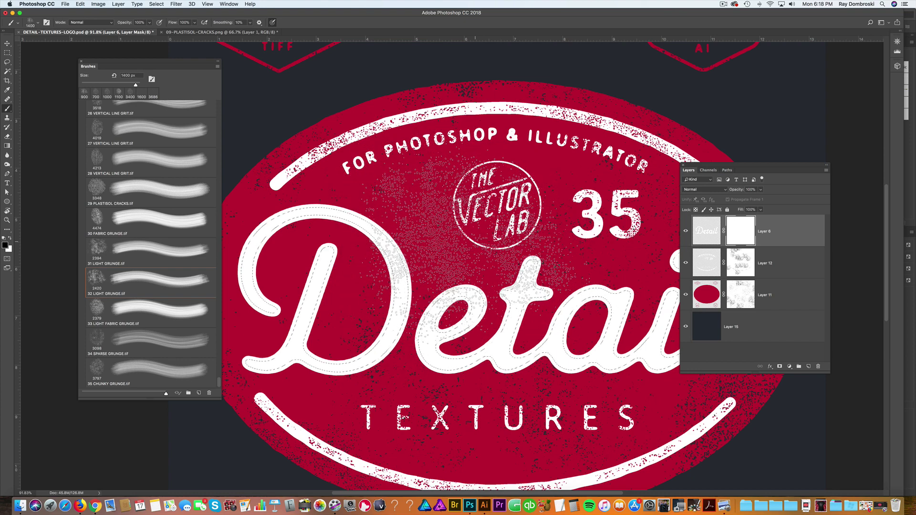
pyautogui.press('[')
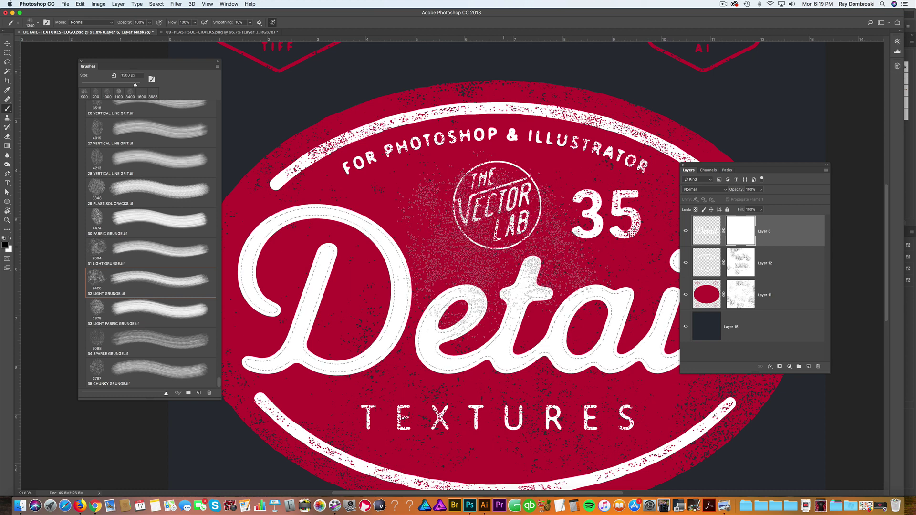
pyautogui.press('[')
pyautogui.press('[')
pyautogui.press('[')
pyautogui.press('[')
pyautogui.press('[')
pyautogui.press('[')
pyautogui.press('[')
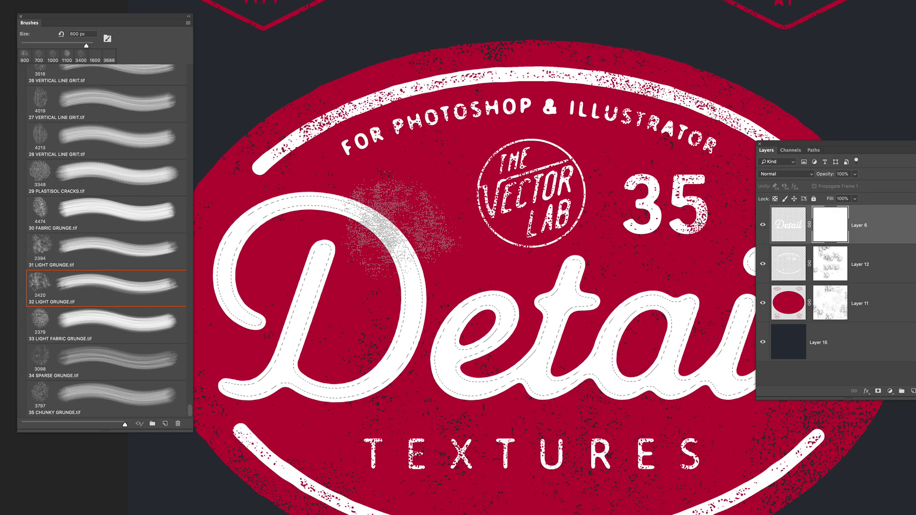
pyautogui.press(']')
pyautogui.press(']')
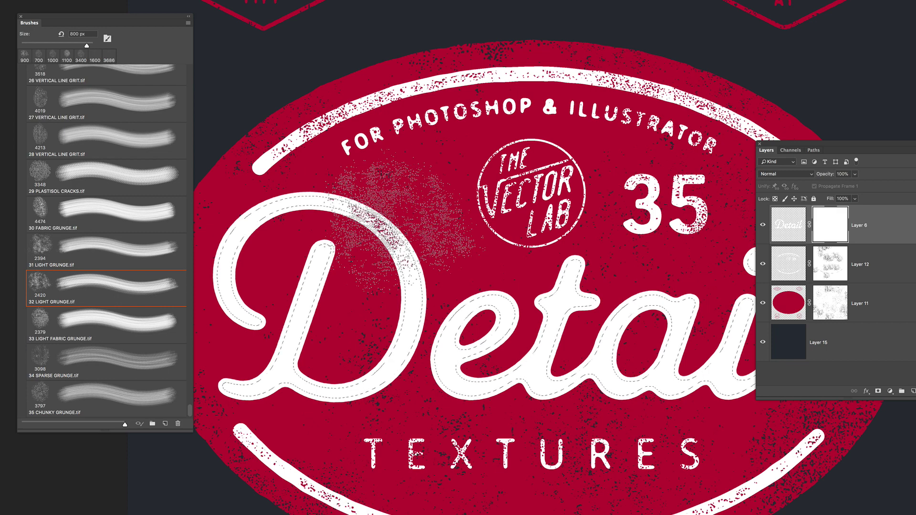
pyautogui.click(403, 215)
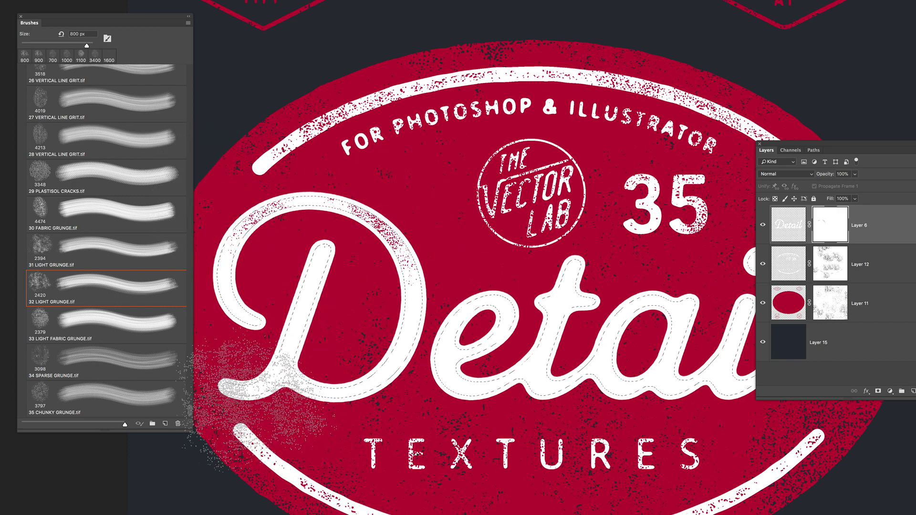
pyautogui.click(257, 391)
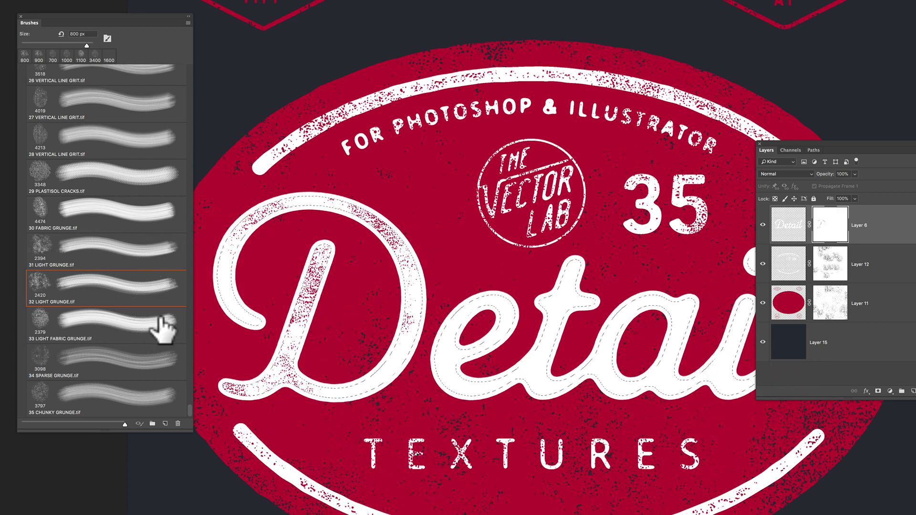
# - Switch to the 31 LIGHT GRUNGE brush at 900 px and distress the Deta letters and the a
pyautogui.click(86, 260)
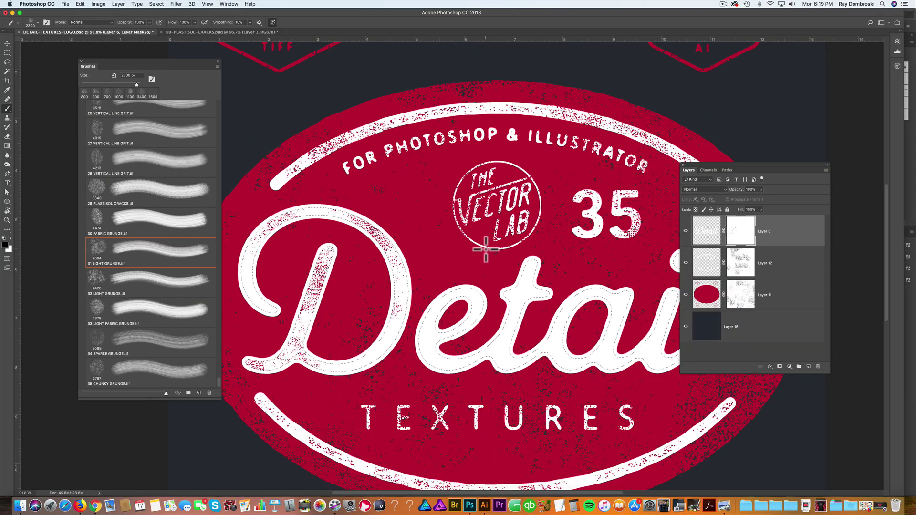
pyautogui.press('[')
pyautogui.press('[')
pyautogui.press('[')
pyautogui.press('[')
pyautogui.press('[')
pyautogui.press('[')
pyautogui.press('[')
pyautogui.press('[')
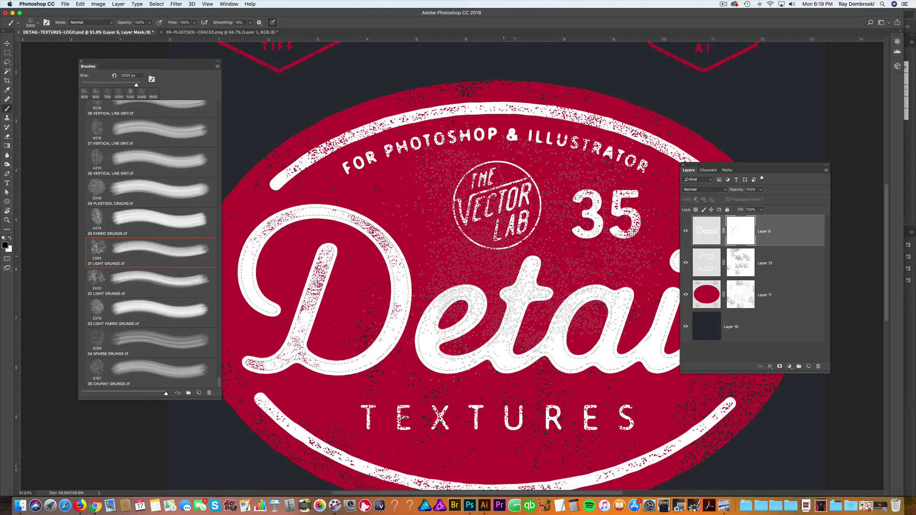
pyautogui.press('[')
pyautogui.press('[')
pyautogui.press('[')
pyautogui.press('[')
pyautogui.press('[')
pyautogui.press('[')
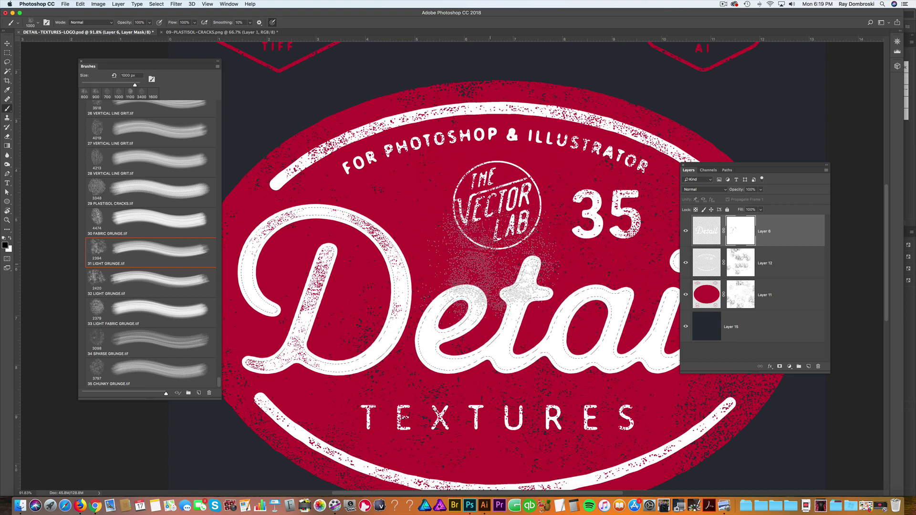
pyautogui.moveTo(479, 448)
pyautogui.mouseDown()
pyautogui.moveTo(491, 438)
pyautogui.moveTo(577, 439)
pyautogui.moveTo(608, 420)
pyautogui.mouseUp()
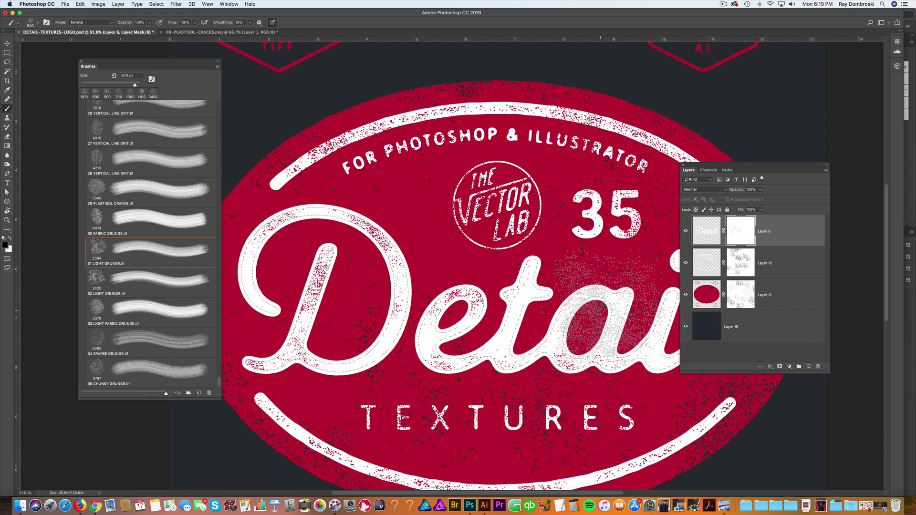
pyautogui.click(613, 258)
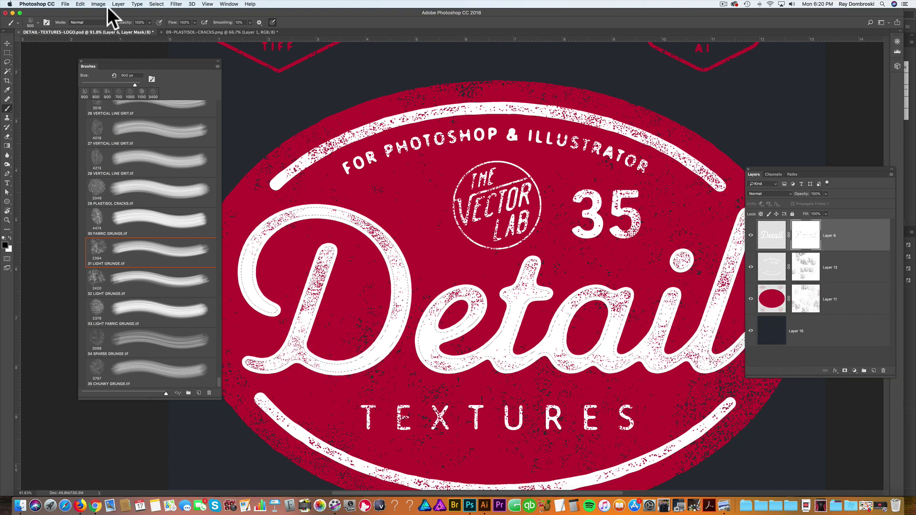
# - Replace a stray grunge dab near the Vector Lab badge with one over the ail letters
pyautogui.click(156, 4)
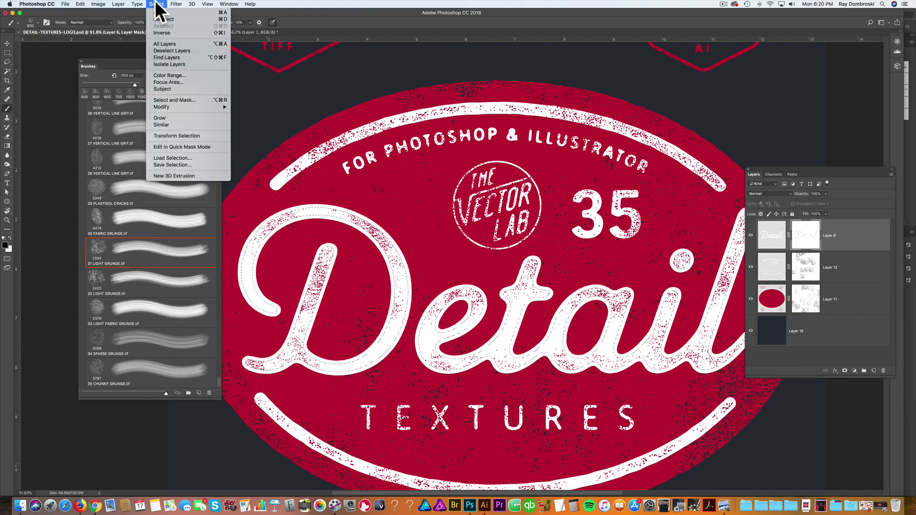
pyautogui.click(173, 24)
pyautogui.click(472, 219)
pyautogui.hotkey('ctrl', 'z')
pyautogui.click(644, 329)
# - Pan down toward TEXTURES and stamp grunge onto the et letters
pyautogui.scroll(5, 394, 211)
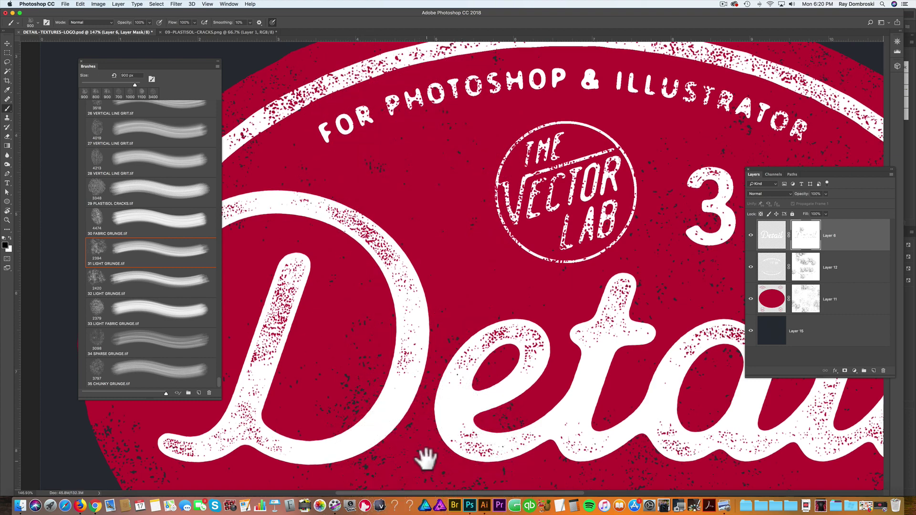
pyautogui.moveTo(419, 439); pyautogui.dragTo(419, 337)
pyautogui.click(387, 411)
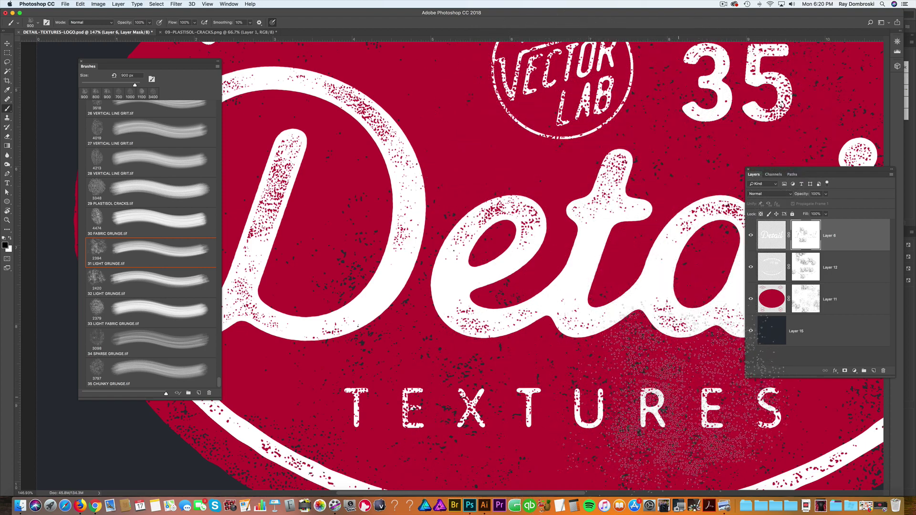
pyautogui.moveTo(460, 306); pyautogui.dragTo(348, 302)
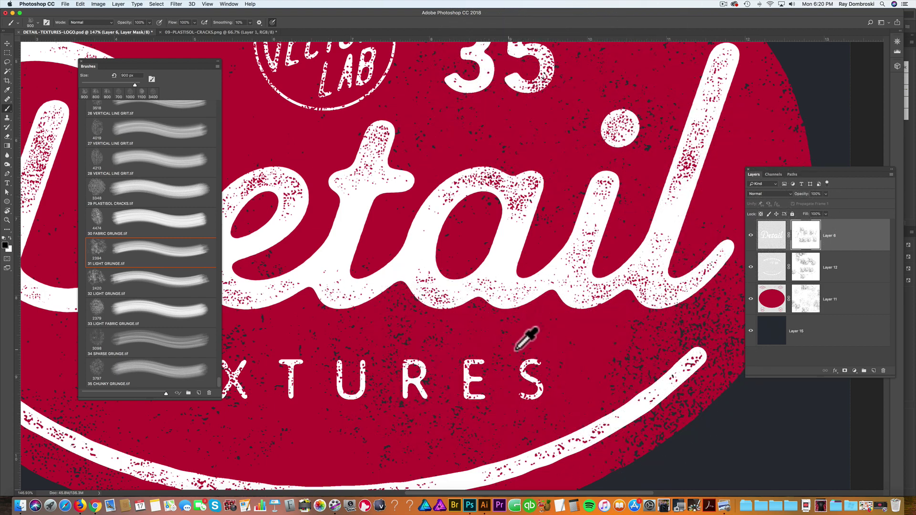
pyautogui.scroll(-10, 527, 329)
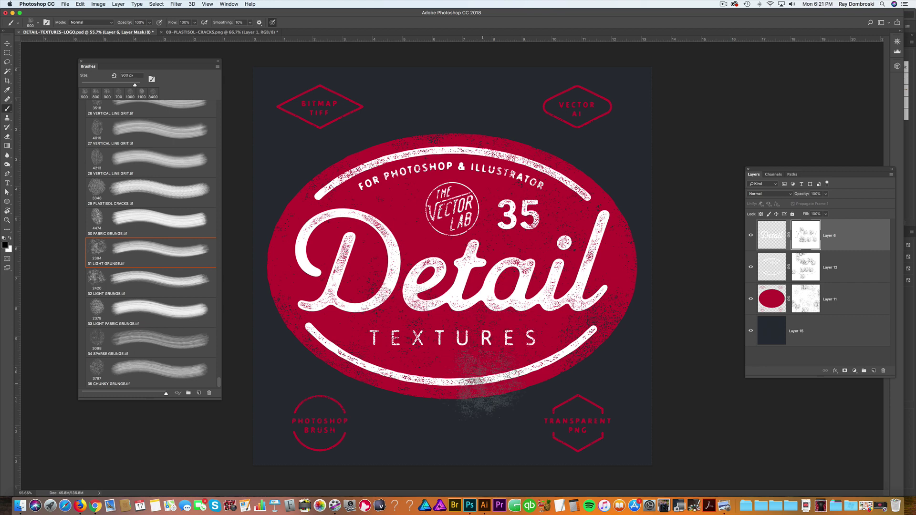
pyautogui.scroll(10, 482, 380)
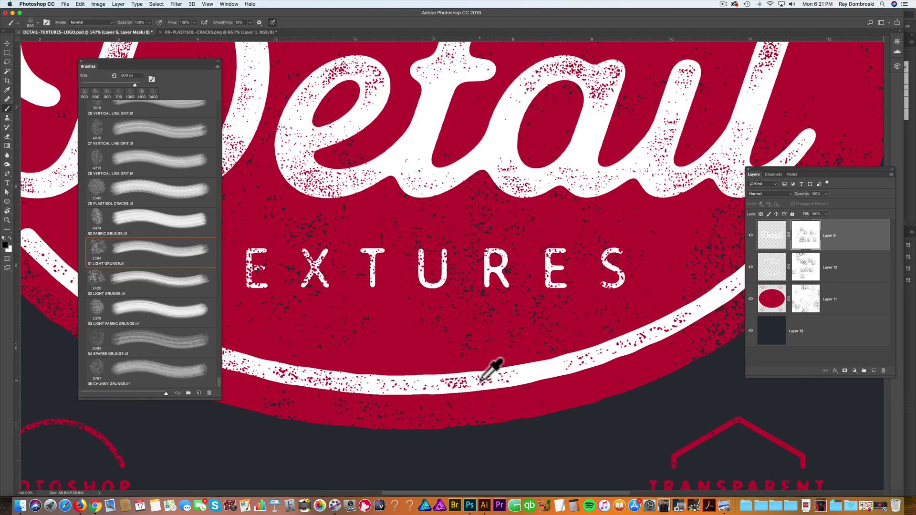
pyautogui.scroll(-10, 481, 381)
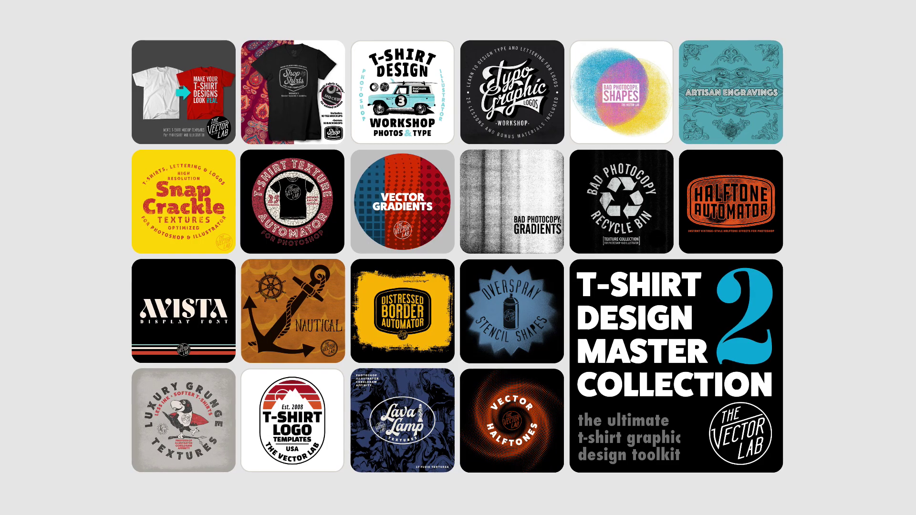